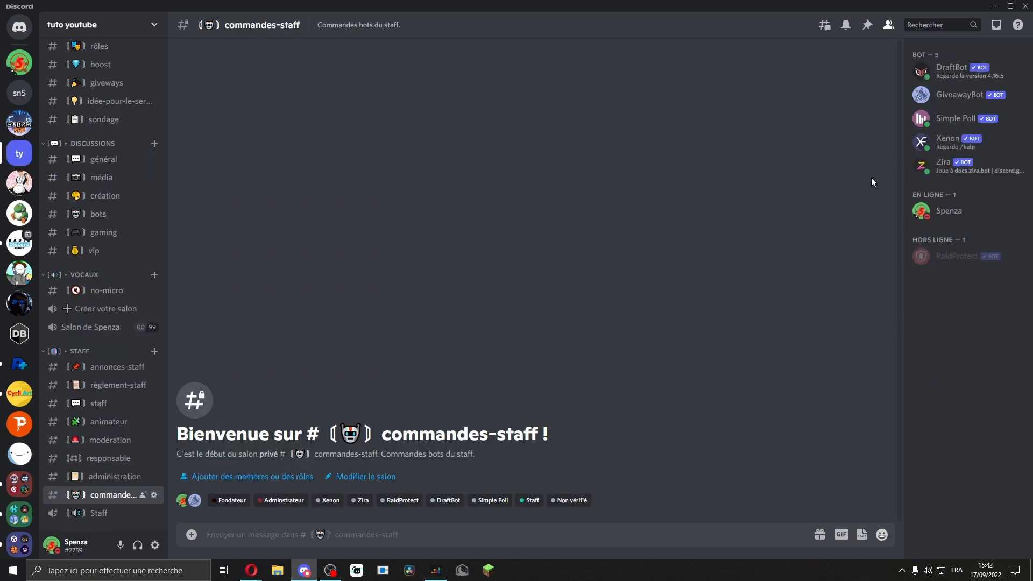
View the Zira bot's profile card from the member list and highlight its name
{"action": "double_click", "coordinate": [980, 176]}
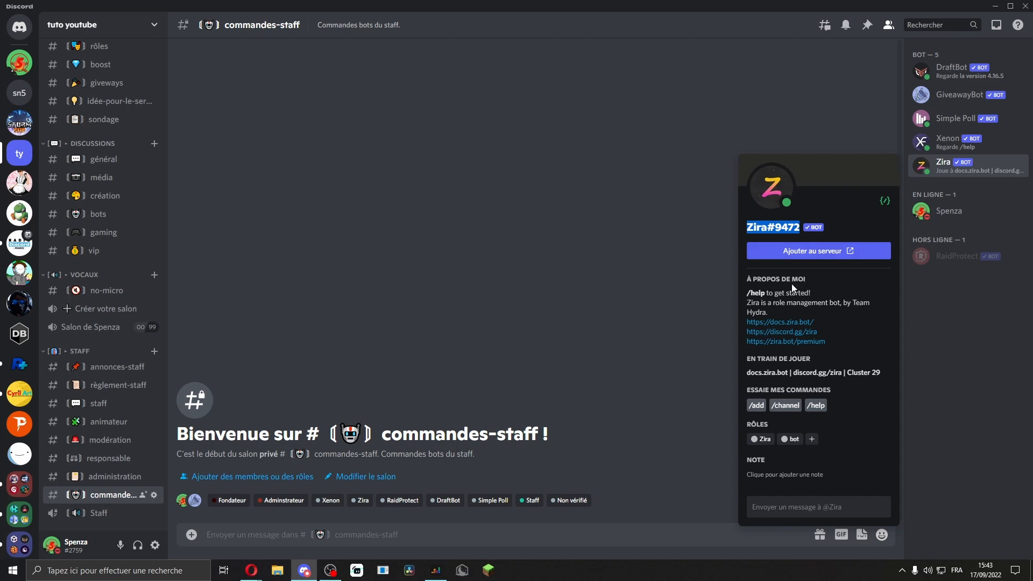
{"action": "key", "text": "Escape"}
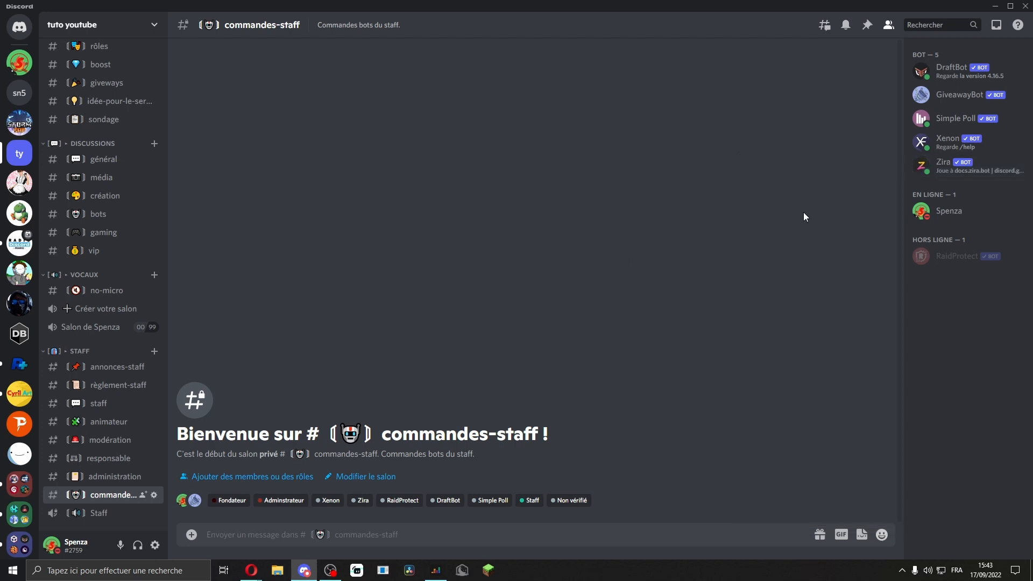
Try Zira's text command z/help in the commandes-staff channel
{"action": "type", "text": "z/help"}
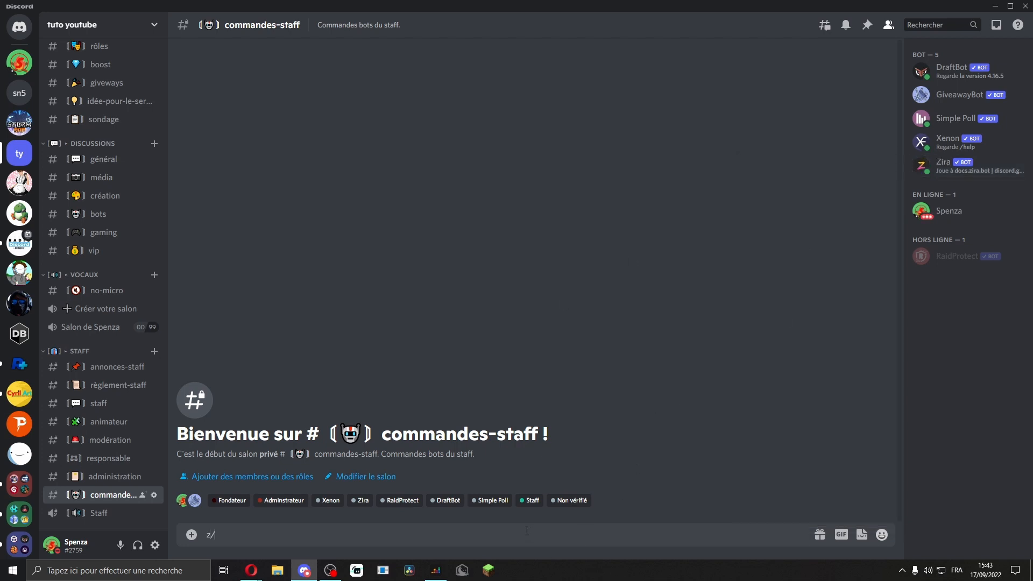
{"action": "key", "text": "Return"}
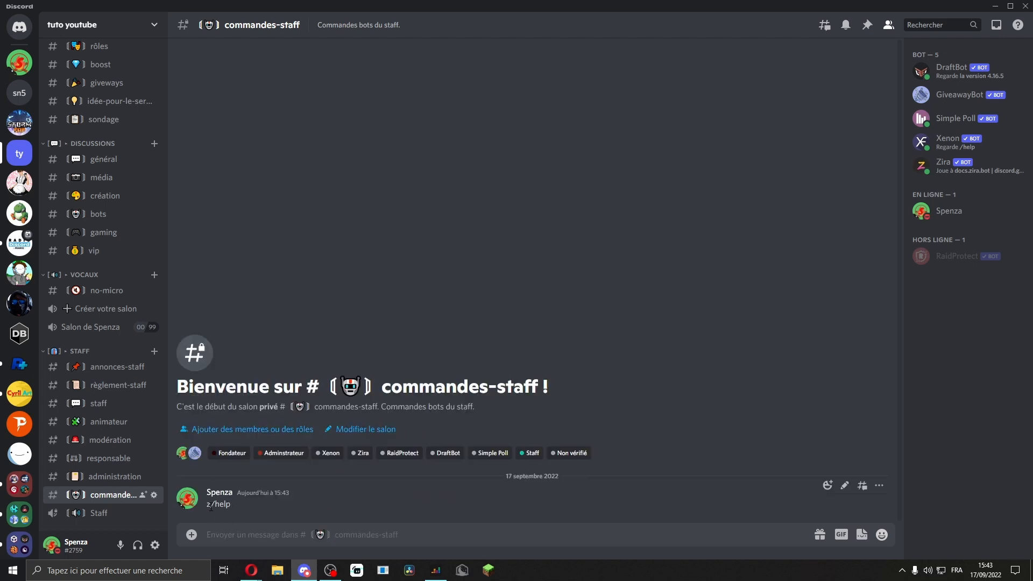
{"action": "left_click_drag", "start_coordinate": [210, 506], "coordinate": [233, 512]}
Run Zira's /help slash command in the commandes-staff channel
{"action": "left_click", "coordinate": [378, 537]}
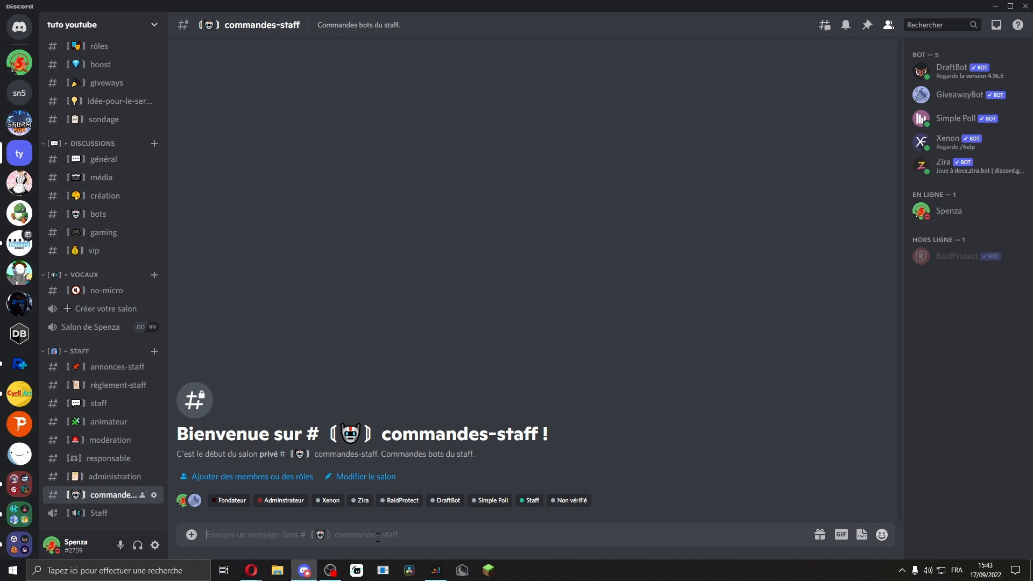
{"action": "type", "text": "/help"}
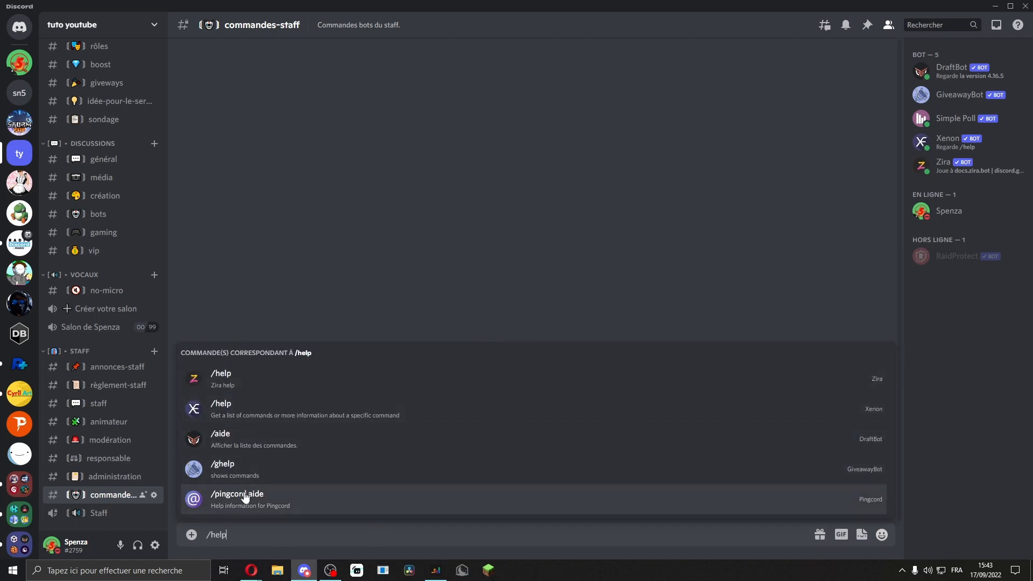
{"action": "left_click", "coordinate": [194, 384]}
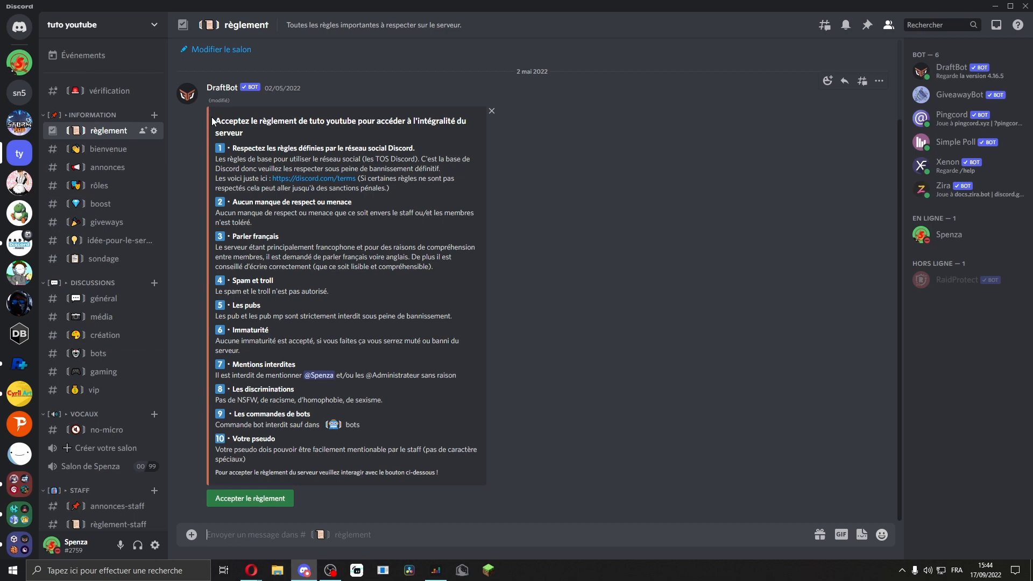
Examine the rules text in DraftBot's message in the règlement channel and in the Discohook embed preview
{"action": "left_click_drag", "start_coordinate": [213, 118], "coordinate": [431, 462]}
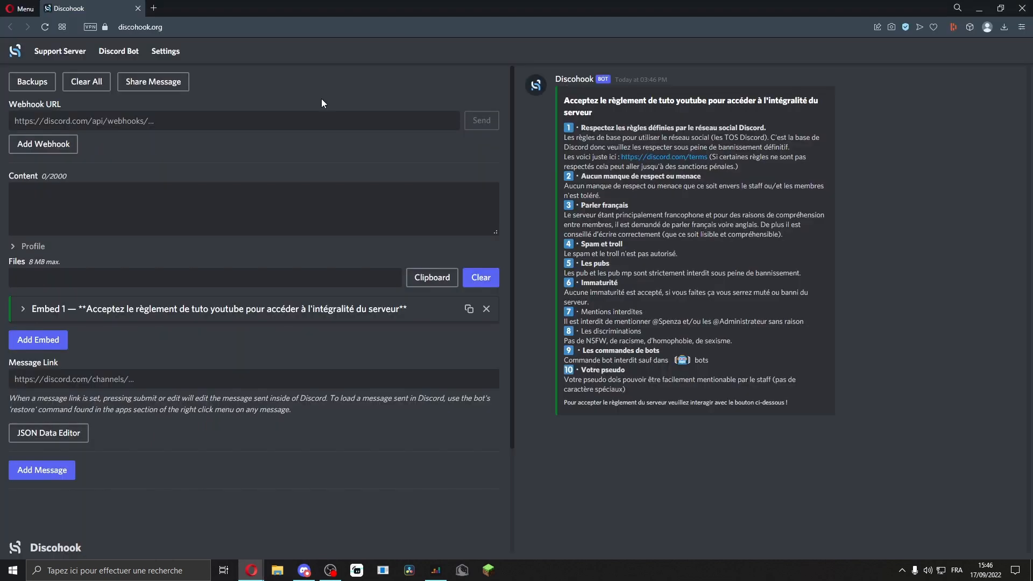
{"action": "left_click_drag", "start_coordinate": [564, 100], "coordinate": [763, 402]}
{"action": "left_click_drag", "start_coordinate": [564, 101], "coordinate": [586, 101]}
{"action": "left_click_drag", "start_coordinate": [619, 284], "coordinate": [589, 205]}
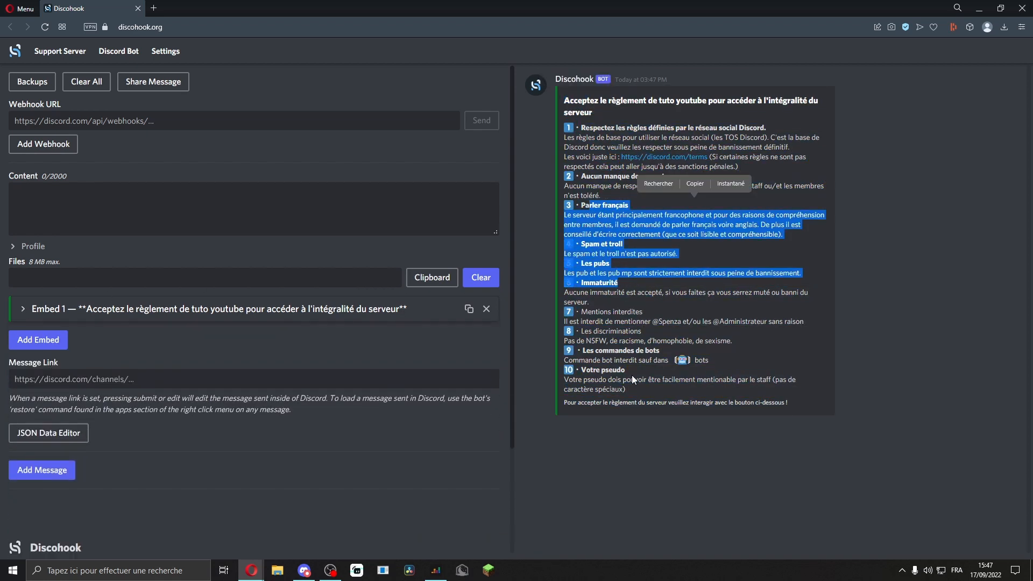
{"action": "triple_click", "coordinate": [595, 403]}
{"action": "left_click", "coordinate": [548, 153]}
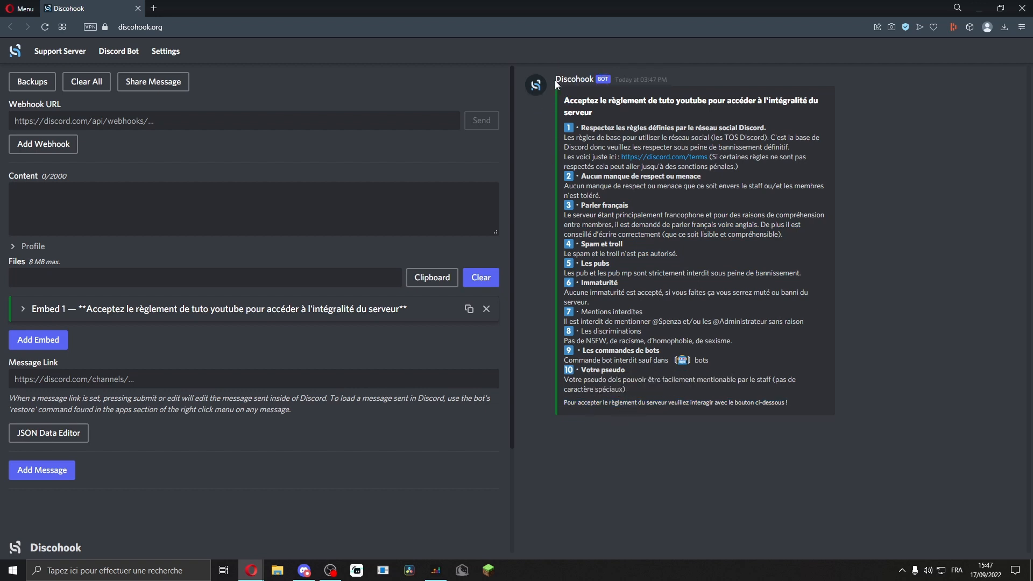
Check the sender name in the Discohook preview and send the rules embed through the Règlement webhook
{"action": "left_click_drag", "start_coordinate": [557, 85], "coordinate": [594, 88]}
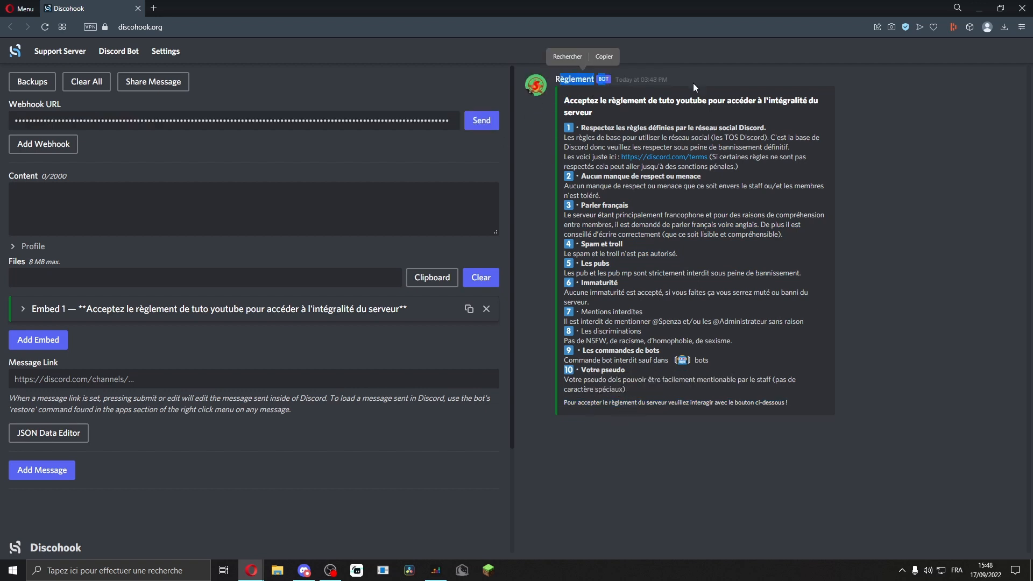
{"action": "left_click", "coordinate": [693, 83]}
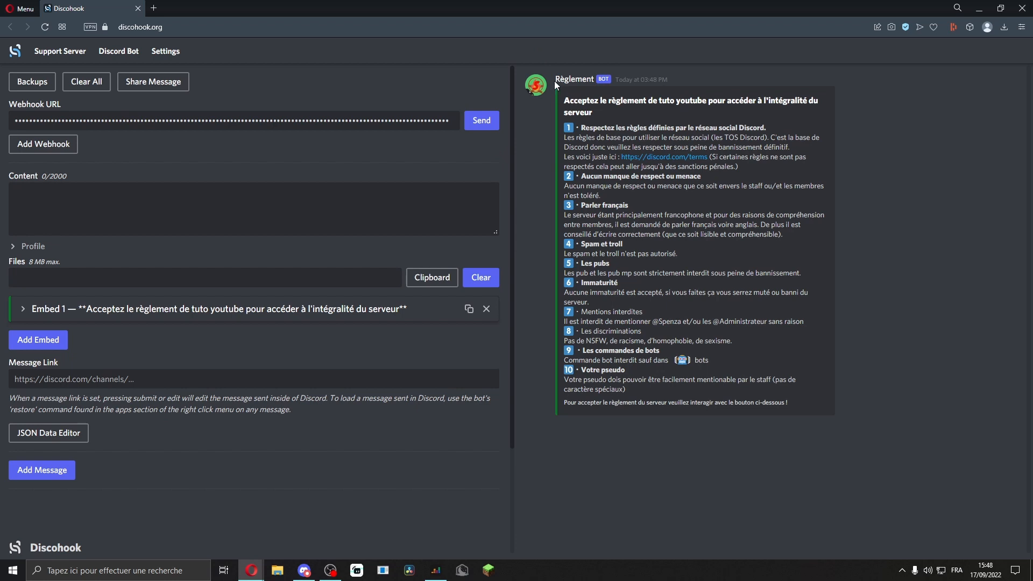
{"action": "left_click_drag", "start_coordinate": [555, 81], "coordinate": [617, 82]}
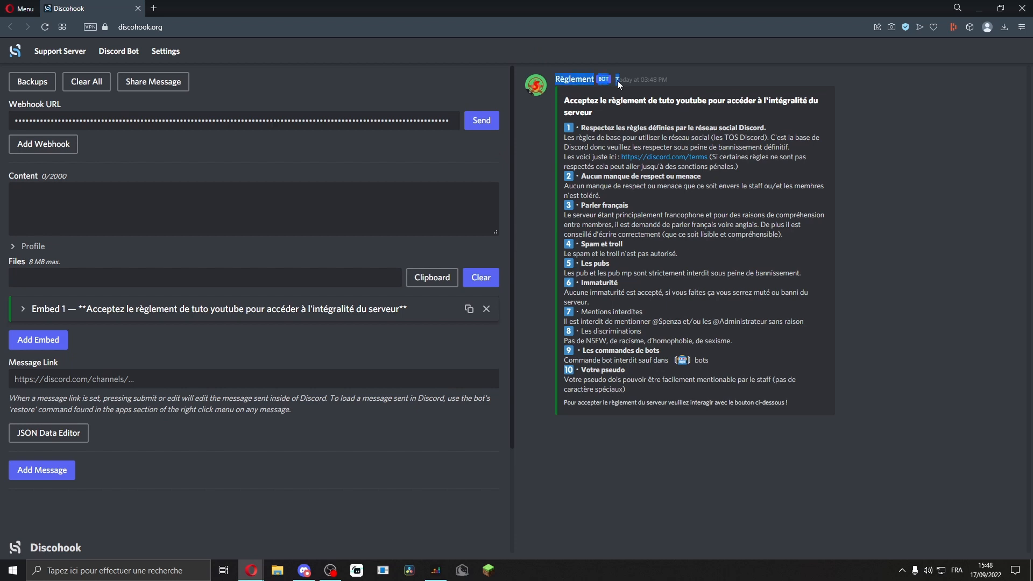
{"action": "left_click", "coordinate": [536, 106]}
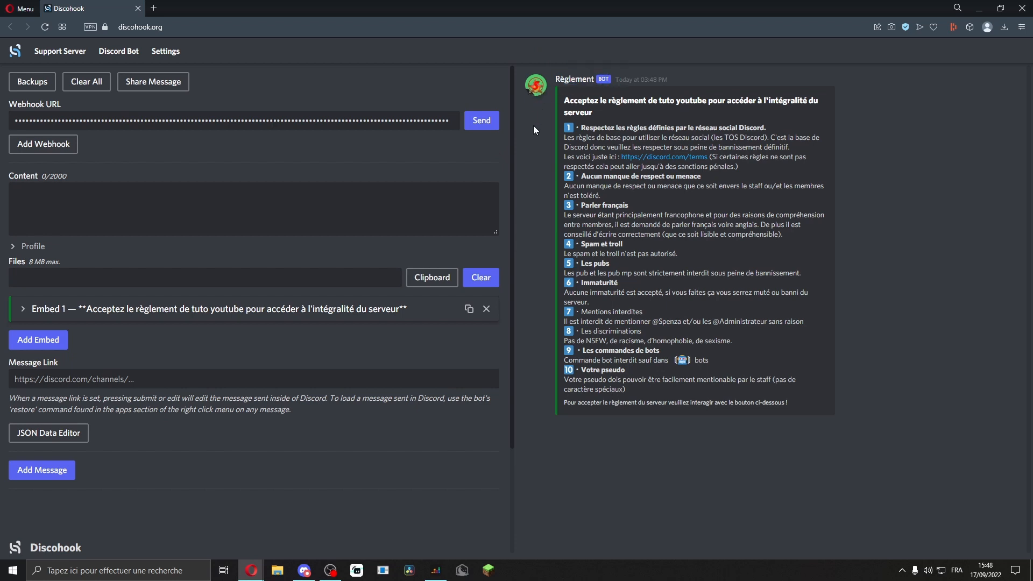
{"action": "left_click", "coordinate": [482, 123]}
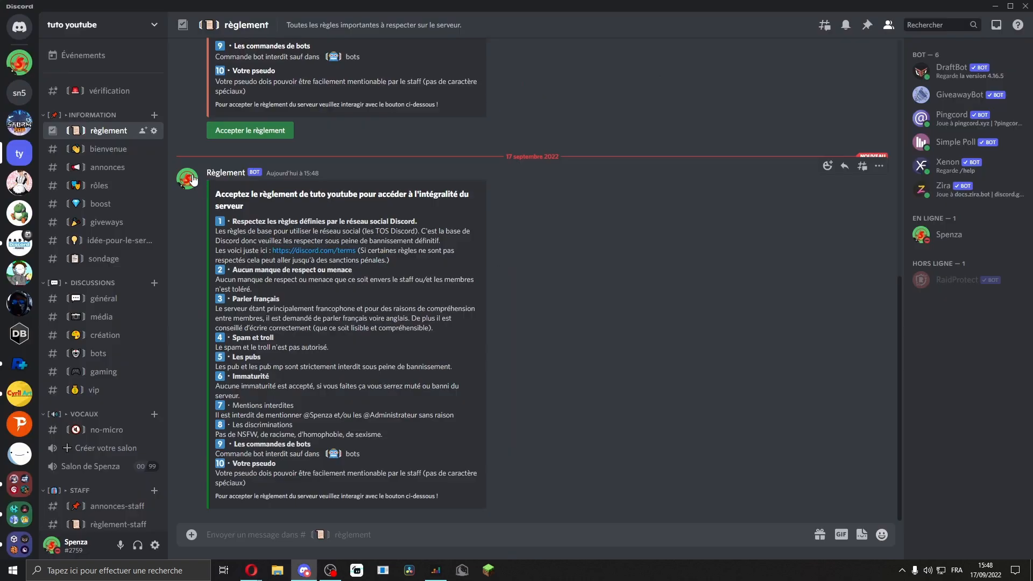
Examine the rules embed posted in Discord's règlement channel and switch back to Discohook
{"action": "left_click_drag", "start_coordinate": [208, 175], "coordinate": [428, 512]}
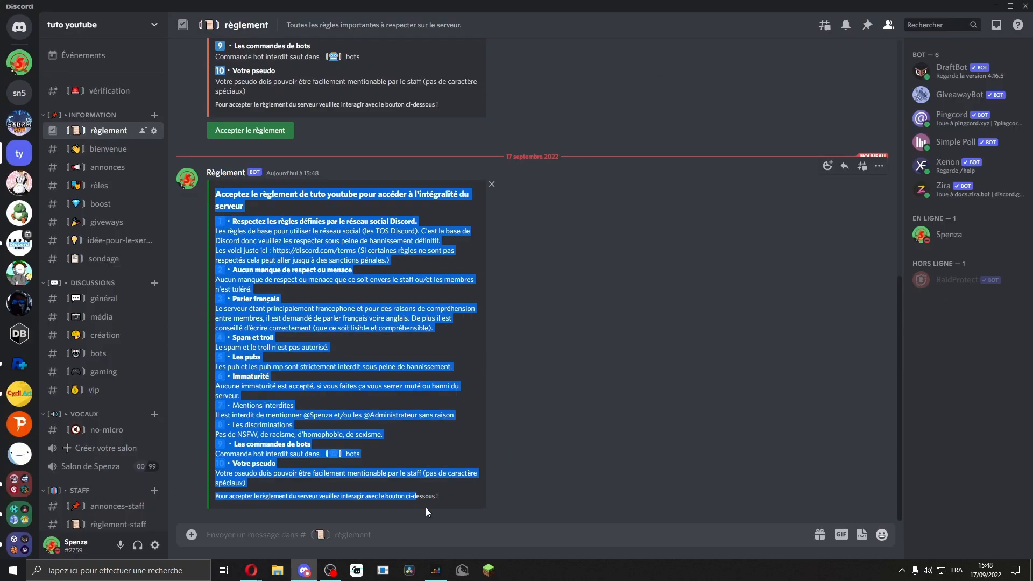
{"action": "left_click", "coordinate": [955, 395]}
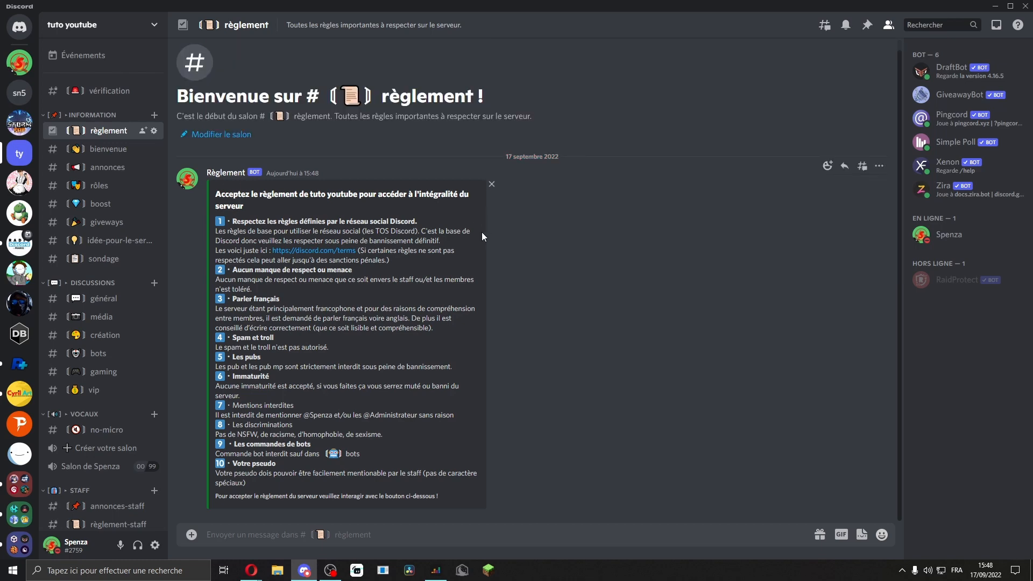
{"action": "key", "text": "alt+Tab"}
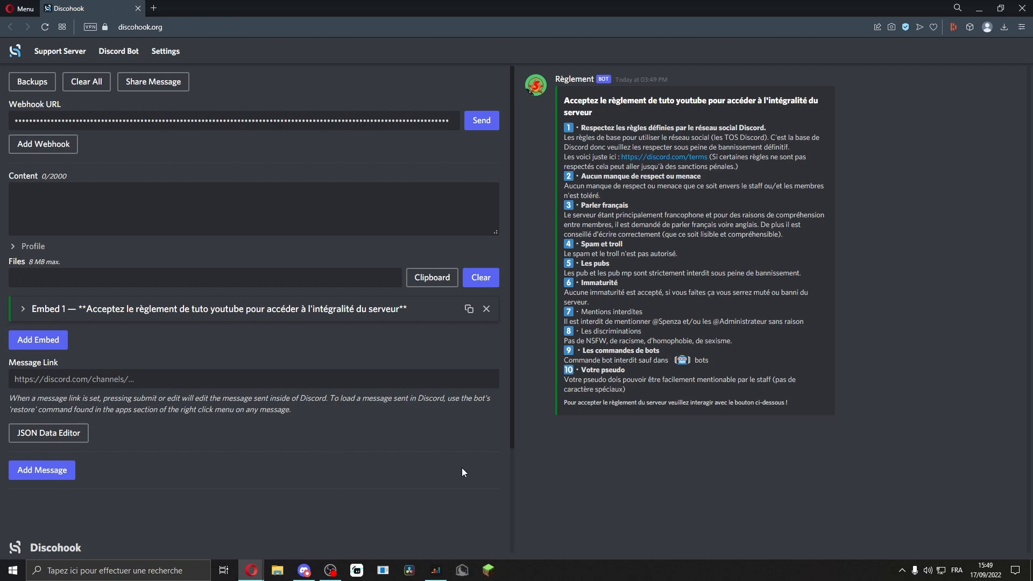
Switch to Discord and set règlement as Zira's active reaction-role channel with the /channel command
{"action": "key", "text": "alt+Tab"}
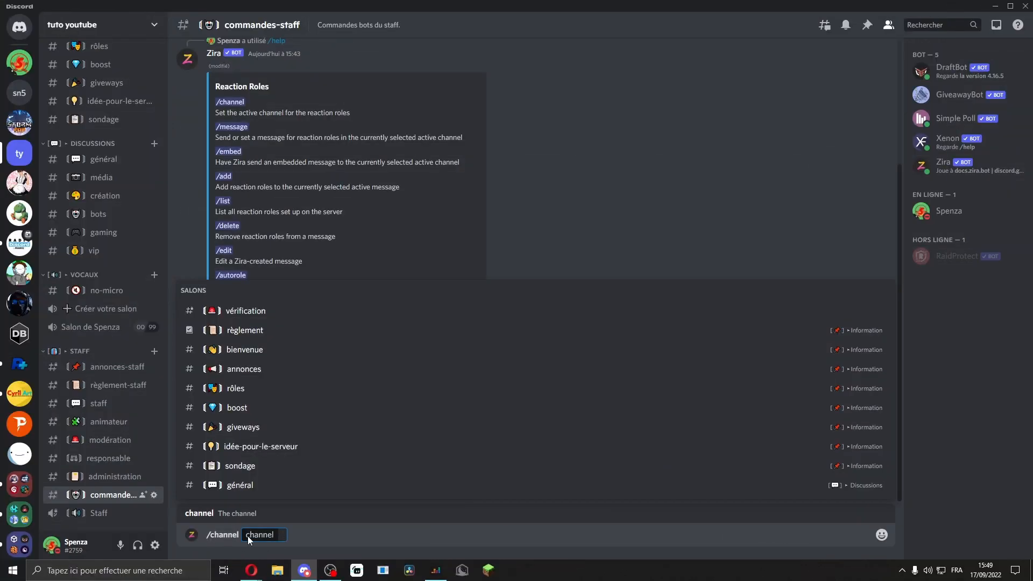
{"action": "left_click", "coordinate": [233, 331]}
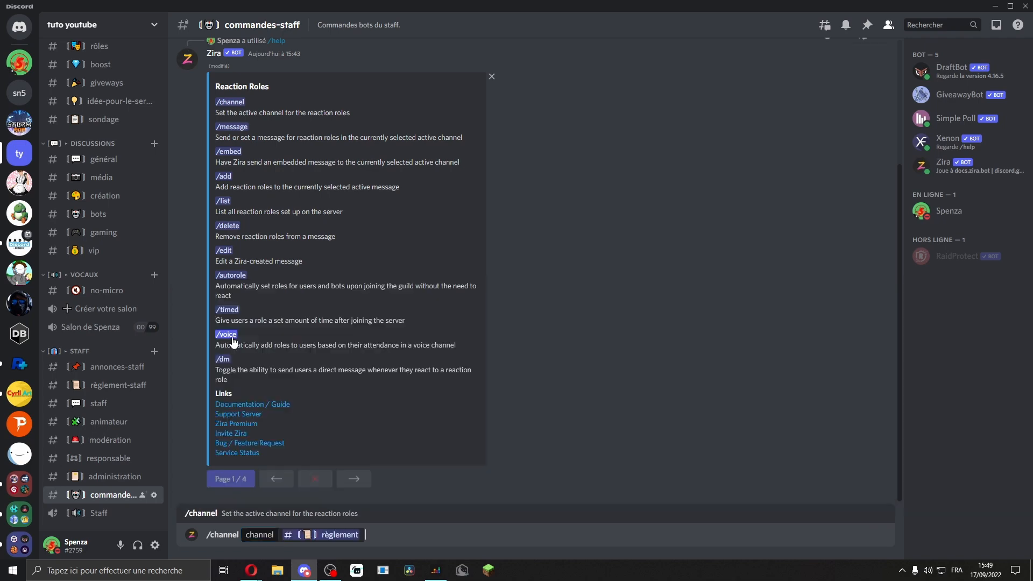
{"action": "key", "text": "Return"}
{"action": "left_click_drag", "start_coordinate": [322, 496], "coordinate": [408, 500]}
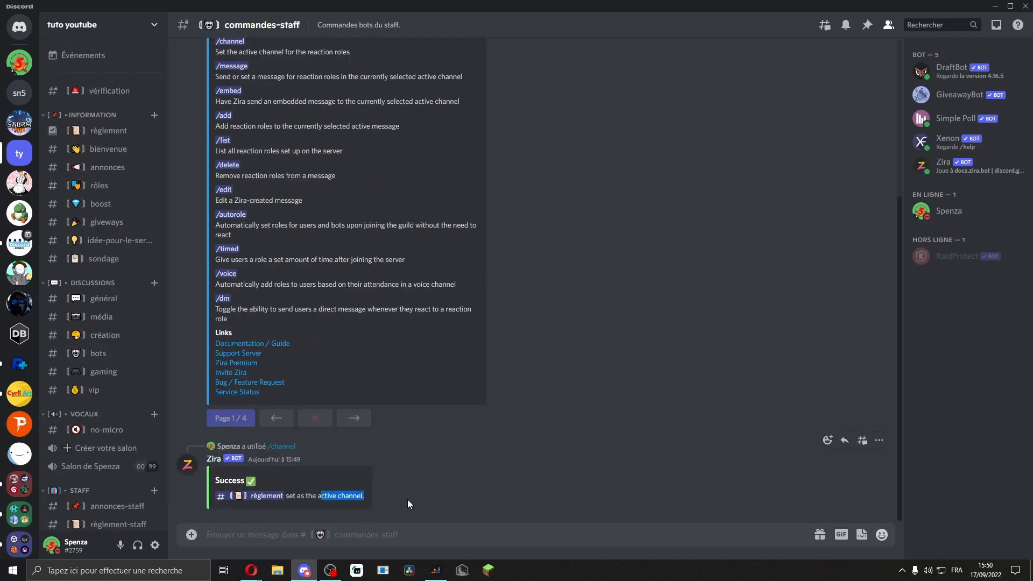
Post a test message reading "uhçfbbhqhd" in the règlement channel with Zira's /message send command
{"action": "left_click", "coordinate": [102, 131]}
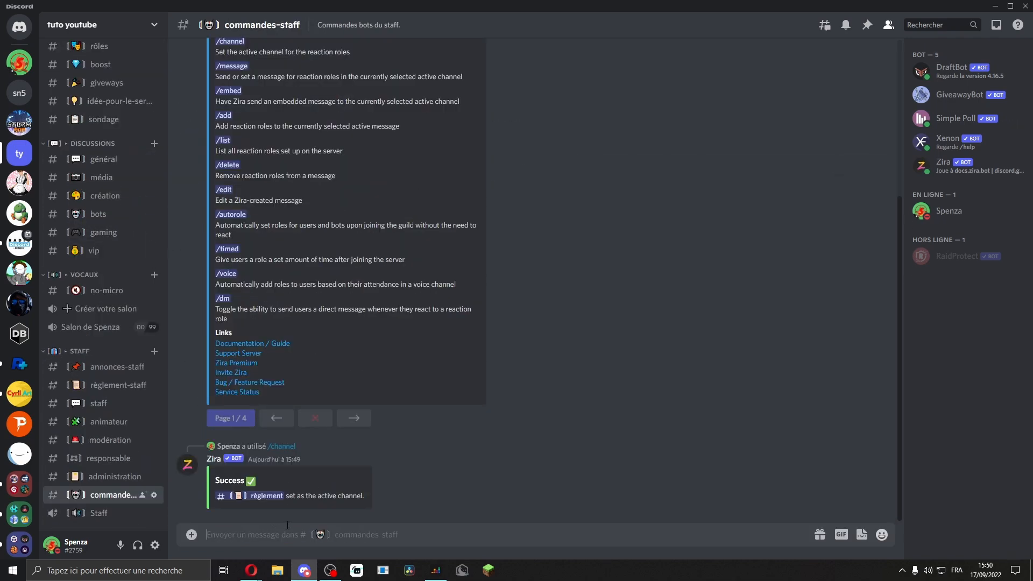
{"action": "type", "text": "/message"}
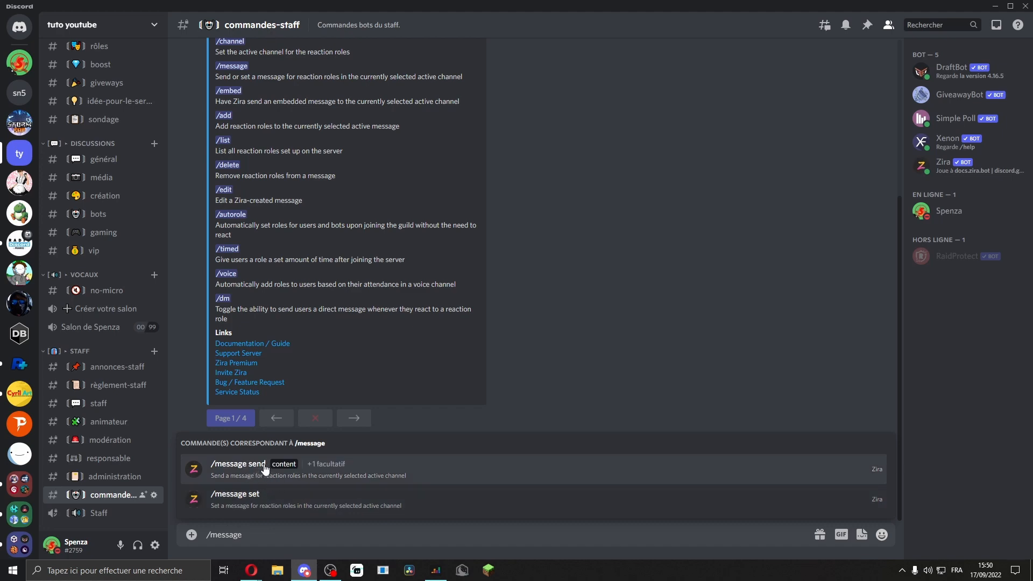
{"action": "left_click", "coordinate": [264, 470]}
{"action": "type", "text": "uhçfbbhqhd"}
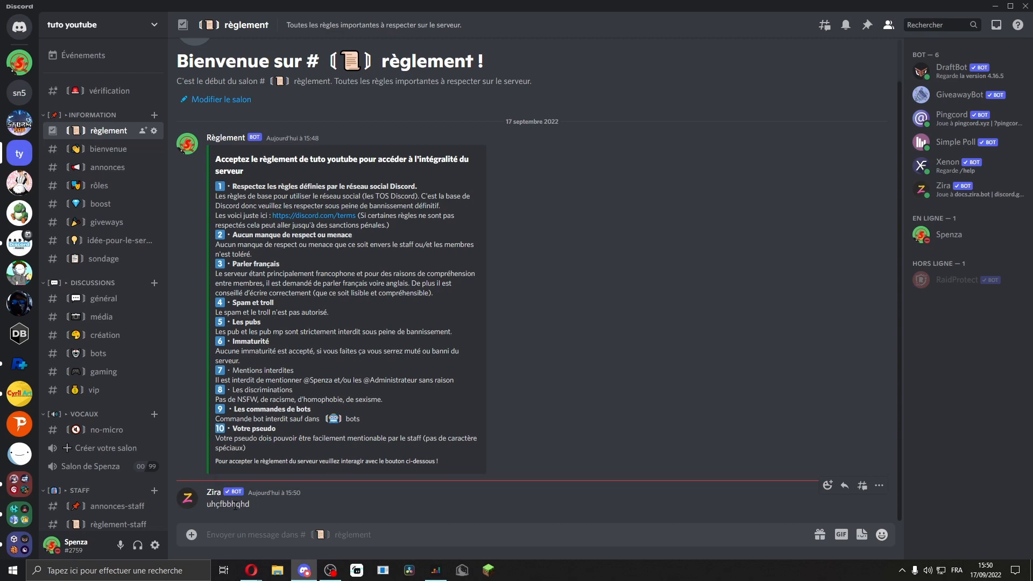
{"action": "double_click", "coordinate": [235, 506]}
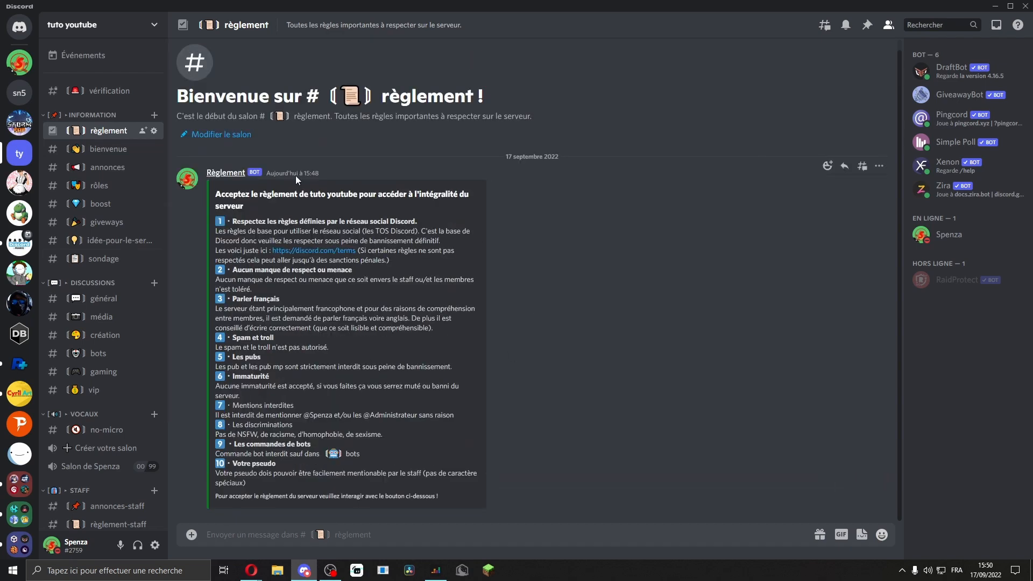
Copy the ID of the Règlement embed message and set it as Zira's reaction-role message with /message set
{"action": "left_click", "coordinate": [880, 167]}
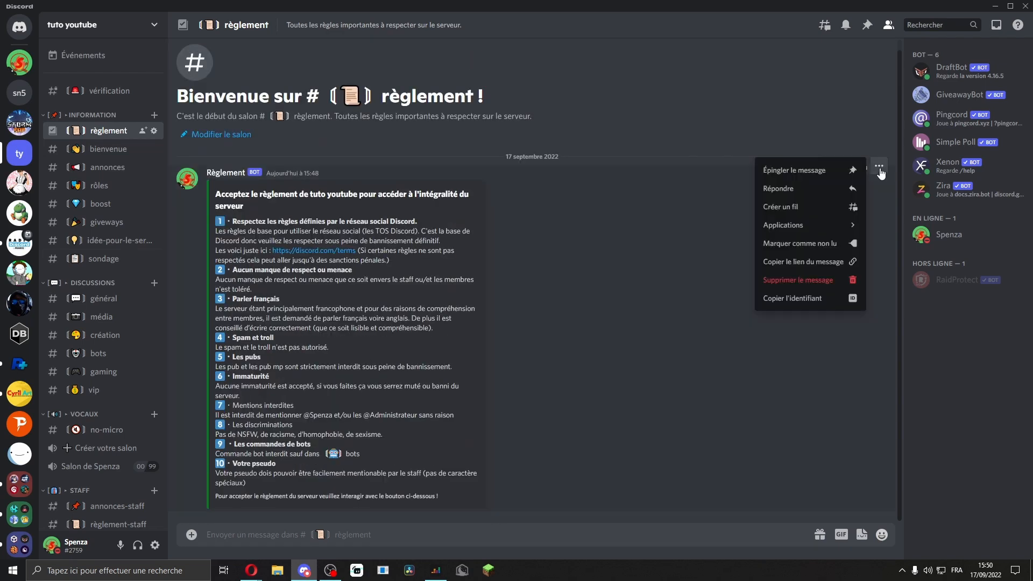
{"action": "left_click", "coordinate": [818, 300]}
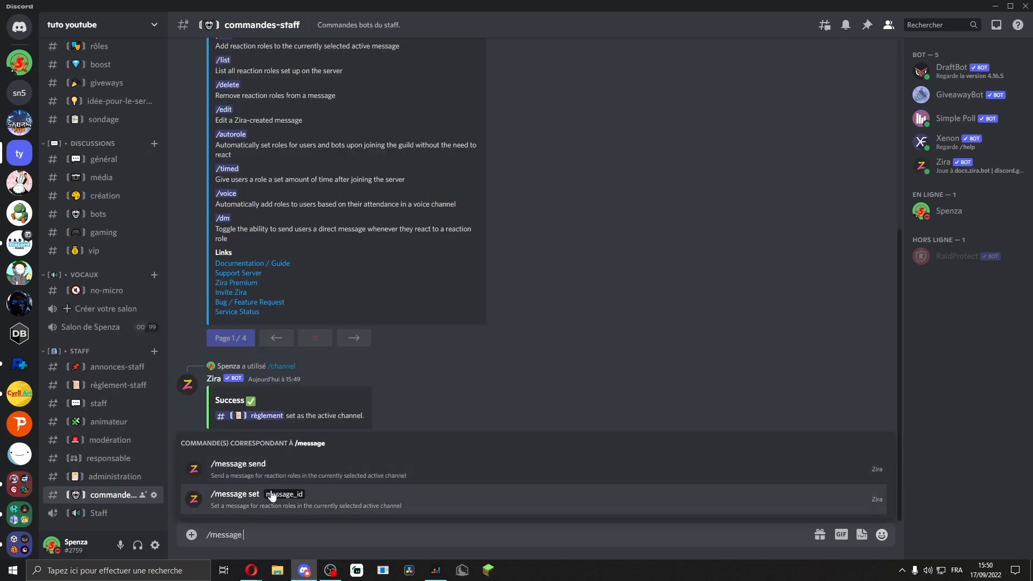
{"action": "left_click", "coordinate": [259, 504]}
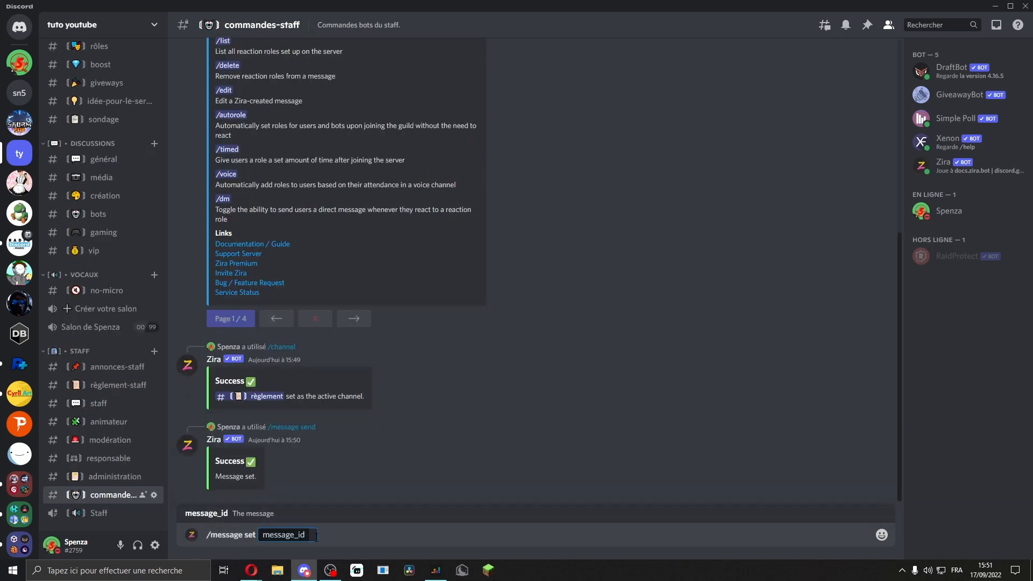
{"action": "key", "text": "ctrl+v"}
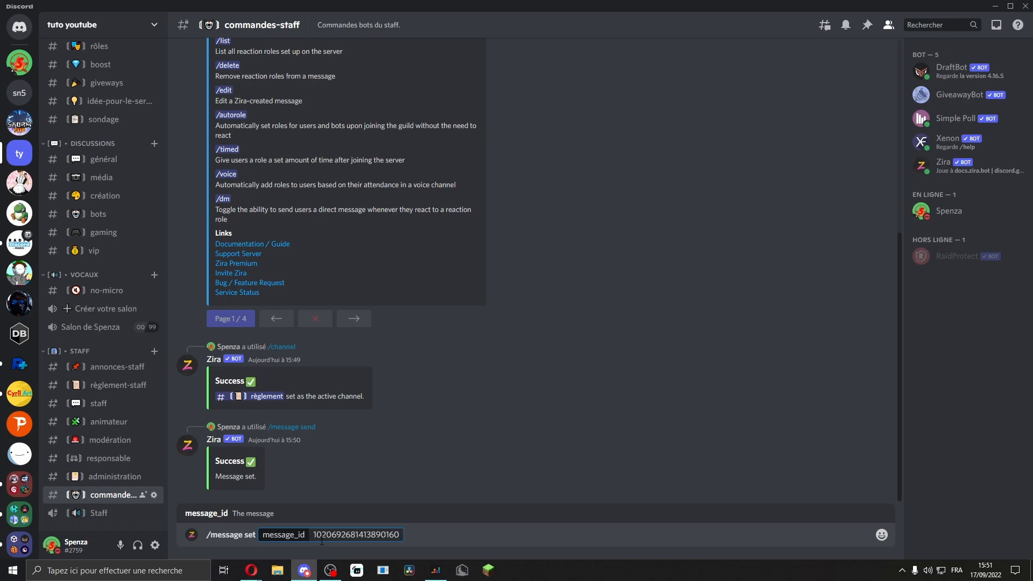
{"action": "key", "text": "Return"}
{"action": "left_click_drag", "start_coordinate": [216, 496], "coordinate": [253, 498]}
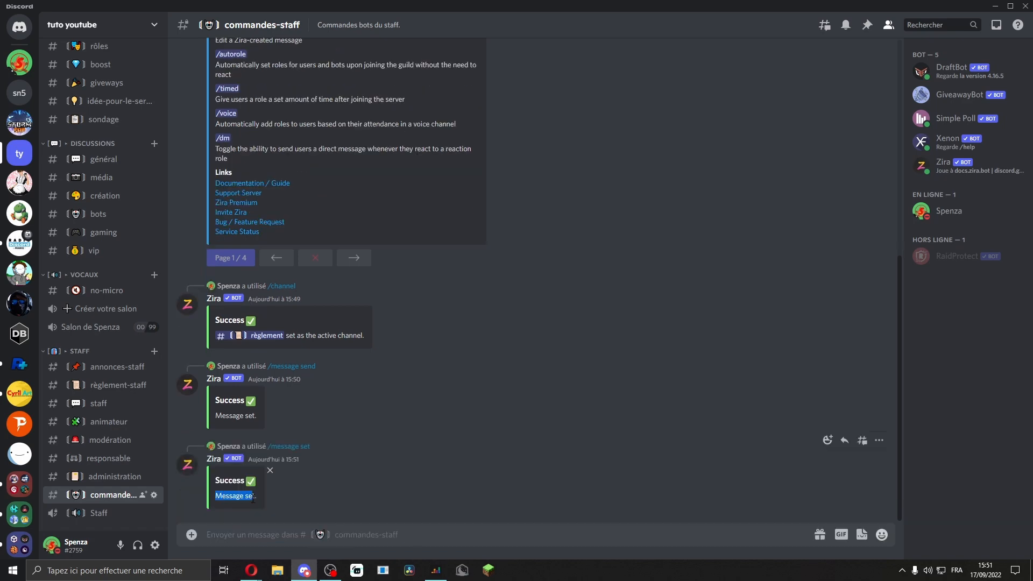
{"action": "left_click", "coordinate": [285, 499]}
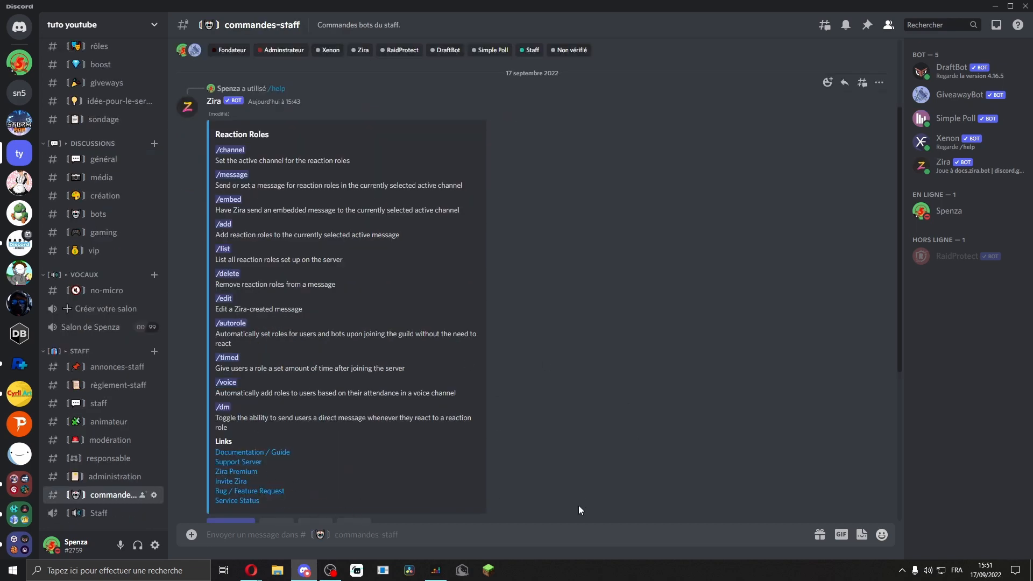
Review the /add entry in Zira's help and try the /embed builder command in commandes-staff
{"action": "left_click_drag", "start_coordinate": [240, 235], "coordinate": [283, 237]}
{"action": "left_click", "coordinate": [235, 210]}
{"action": "left_click", "coordinate": [279, 545]}
{"action": "type", "text": "/embed"}
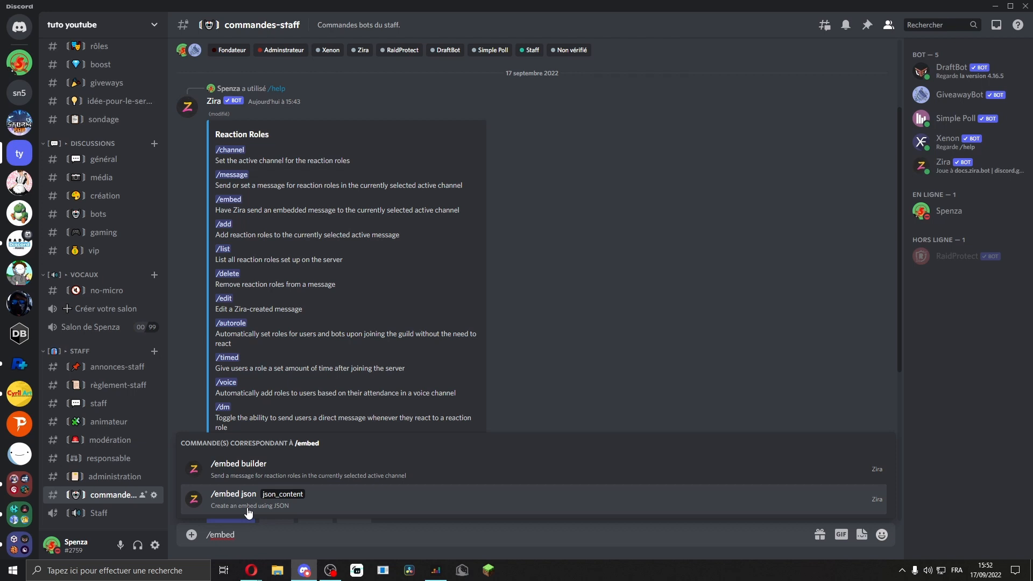
{"action": "left_click", "coordinate": [253, 467]}
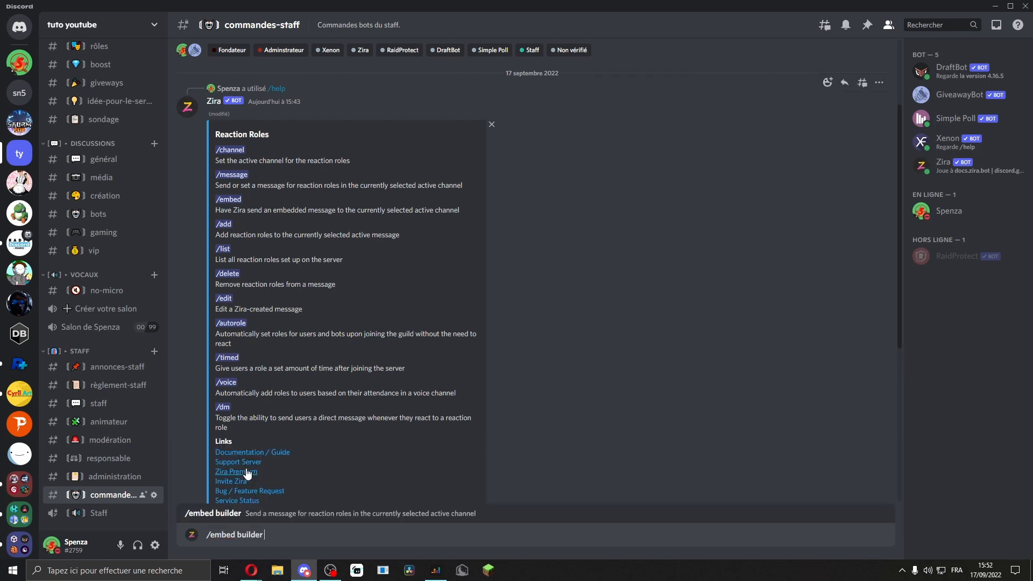
{"action": "type", "text": "c"}
{"action": "key", "text": "BackSpace"}
{"action": "key", "text": "Return"}
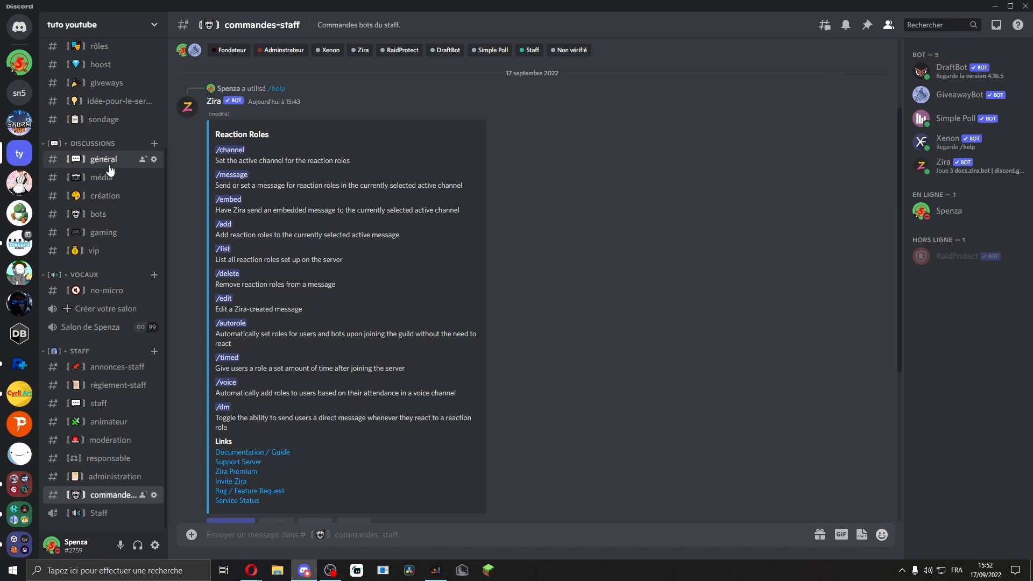
{"action": "scroll", "coordinate": [110, 170], "scroll_direction": "up", "scroll_amount": 1}
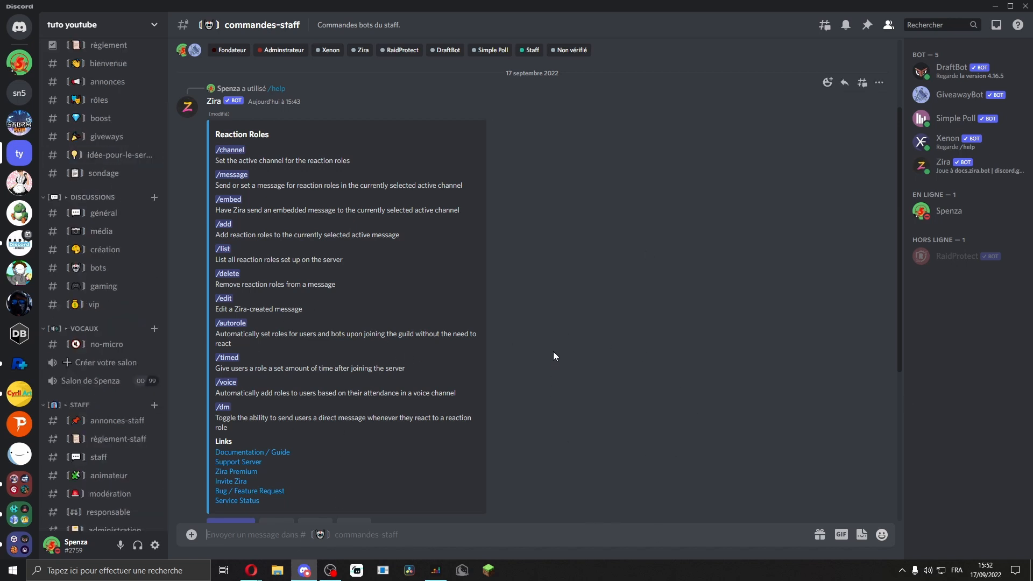
Use Zira's /add command to create a Normal reaction role linking the 1️⃣ emoji to the Notification Discord role
{"action": "type", "text": "/add"}
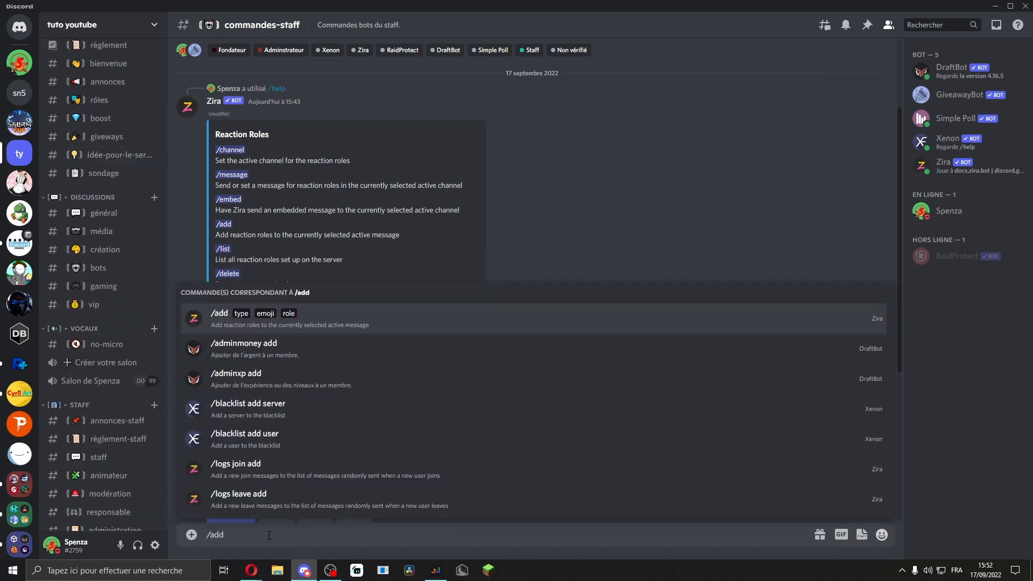
{"action": "key", "text": "Tab"}
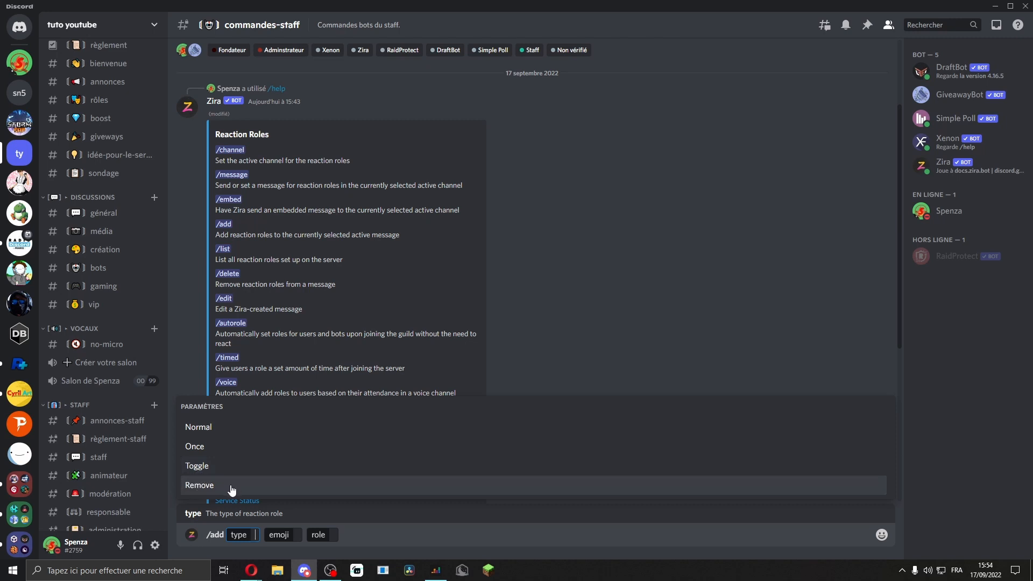
{"action": "left_click", "coordinate": [218, 428]}
{"action": "type", "text": "1️⃣"}
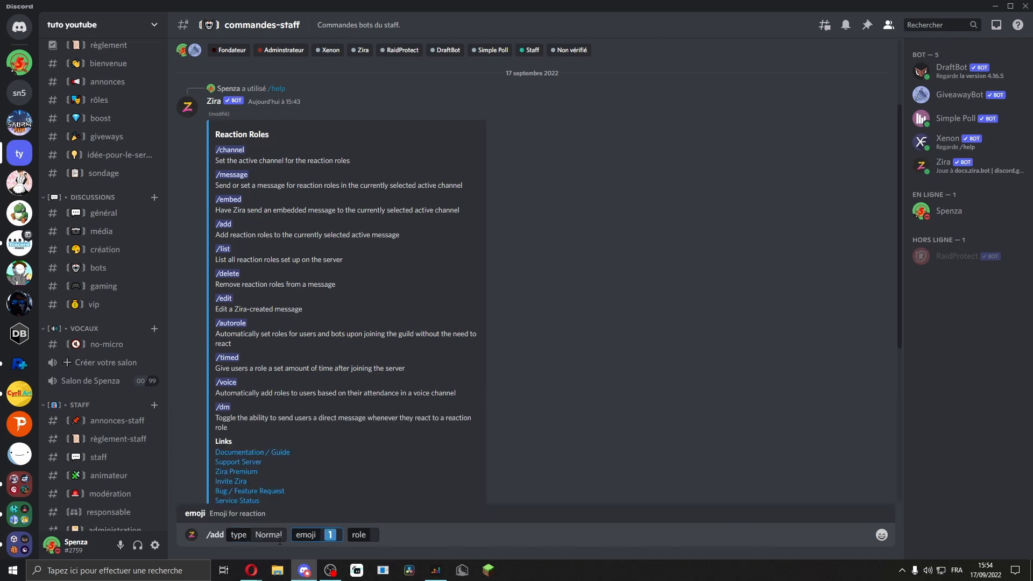
{"action": "left_click", "coordinate": [377, 534]}
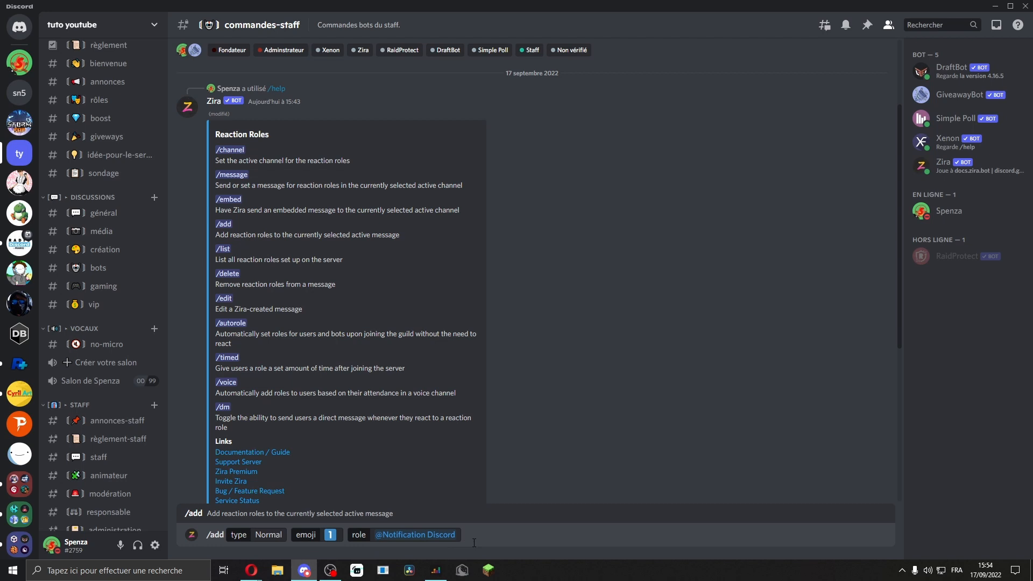
{"action": "key", "text": "Return"}
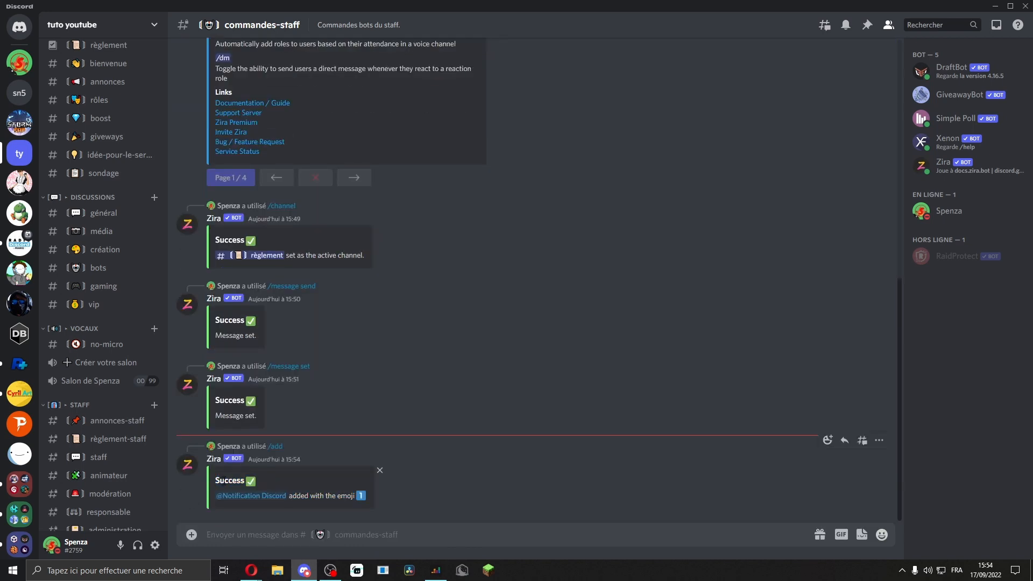
Open the server's role settings and try to move the Zira role above the Adminstrateur role in the hierarchy
{"action": "left_click_drag", "start_coordinate": [450, 496], "coordinate": [232, 503]}
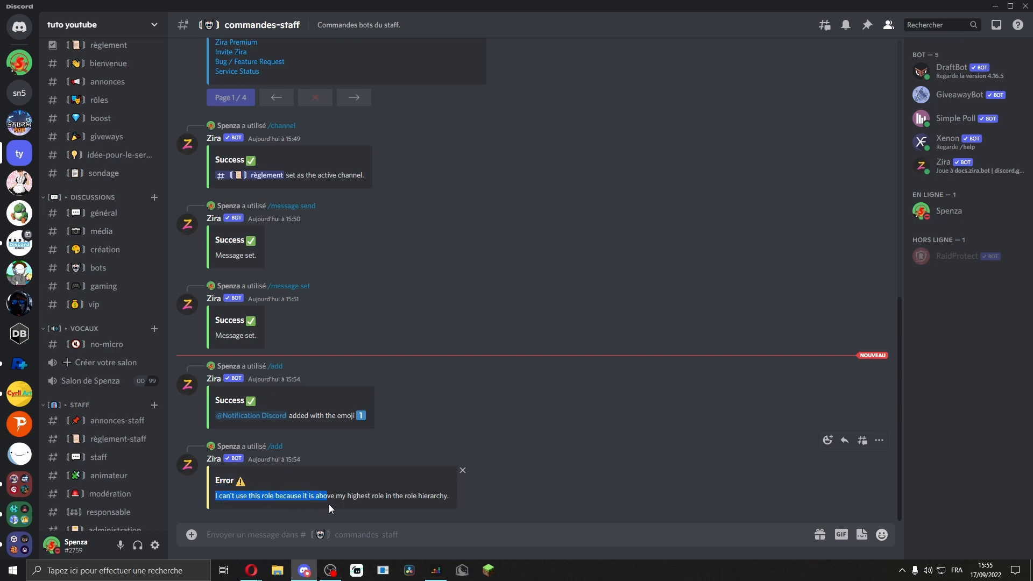
{"action": "left_click_drag", "start_coordinate": [356, 508], "coordinate": [376, 512]}
{"action": "left_click", "coordinate": [375, 512]}
{"action": "left_click", "coordinate": [118, 22]}
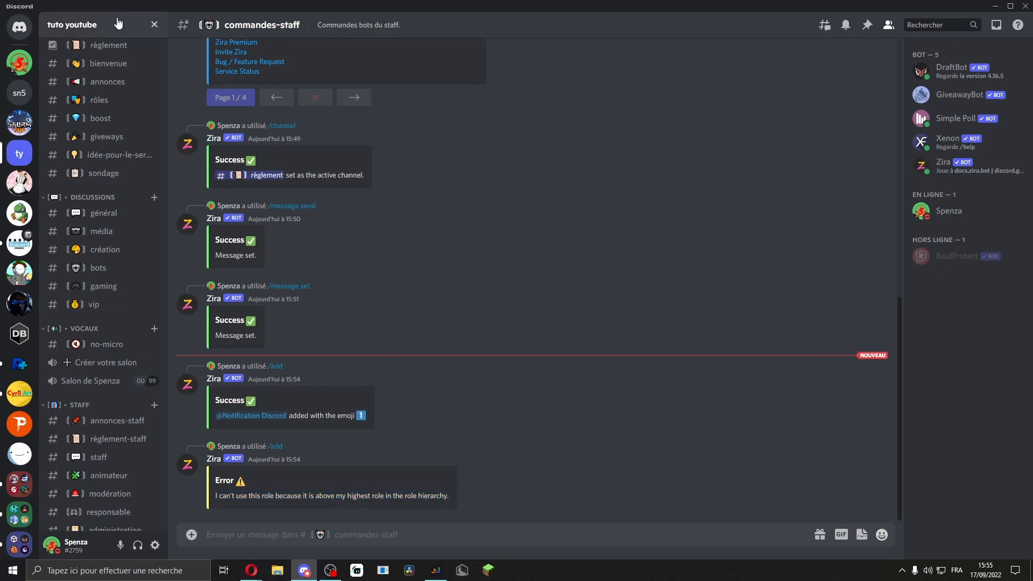
{"action": "left_click", "coordinate": [169, 96]}
{"action": "left_click", "coordinate": [282, 85]}
{"action": "scroll", "coordinate": [419, 309], "scroll_direction": "down", "scroll_amount": 2}
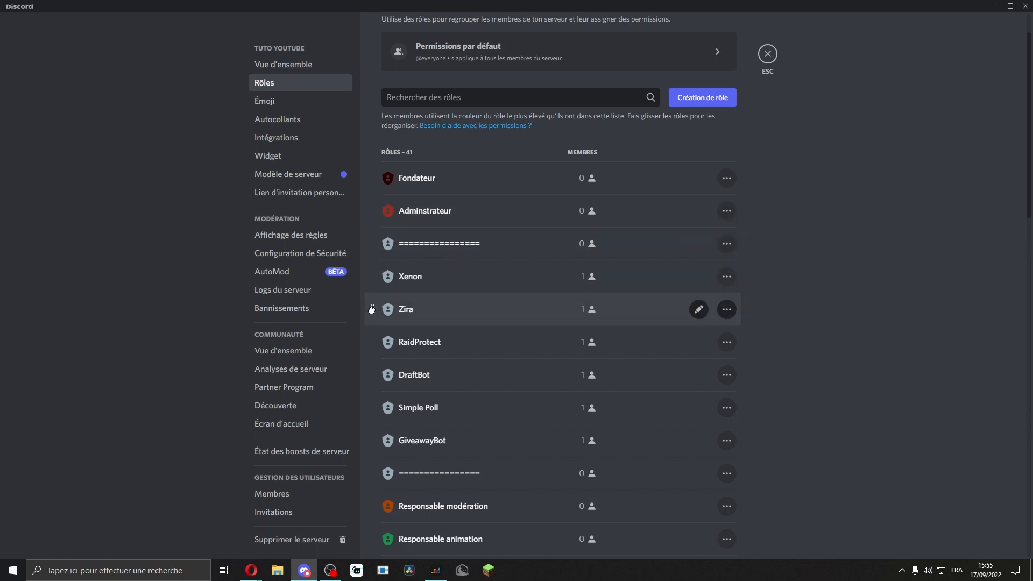
{"action": "left_click_drag", "start_coordinate": [371, 310], "coordinate": [294, 174]}
{"action": "scroll", "coordinate": [390, 312], "scroll_direction": "down", "scroll_amount": 1}
{"action": "scroll", "coordinate": [378, 267], "scroll_direction": "up", "scroll_amount": 1}
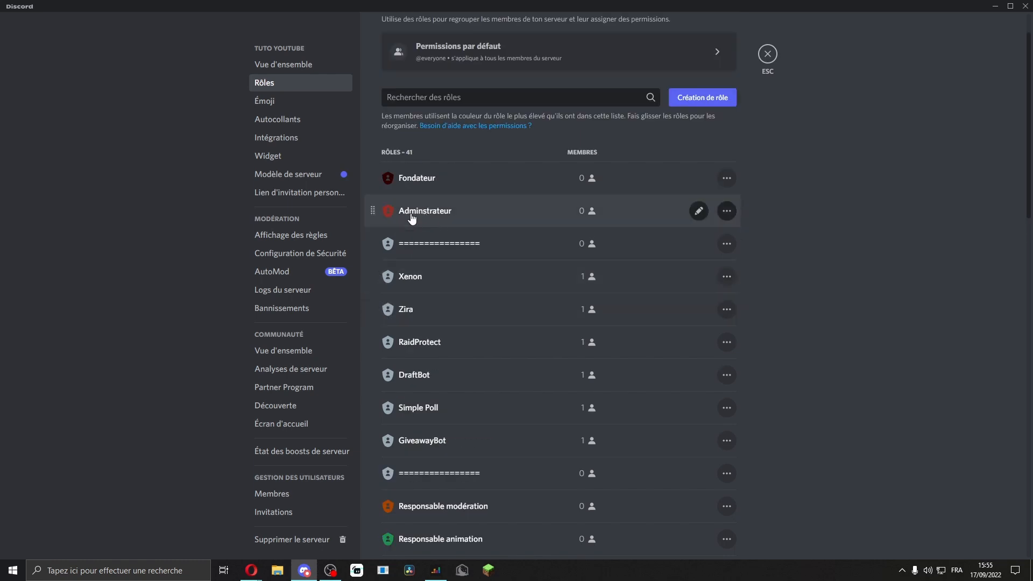
{"action": "left_click_drag", "start_coordinate": [372, 309], "coordinate": [373, 204]}
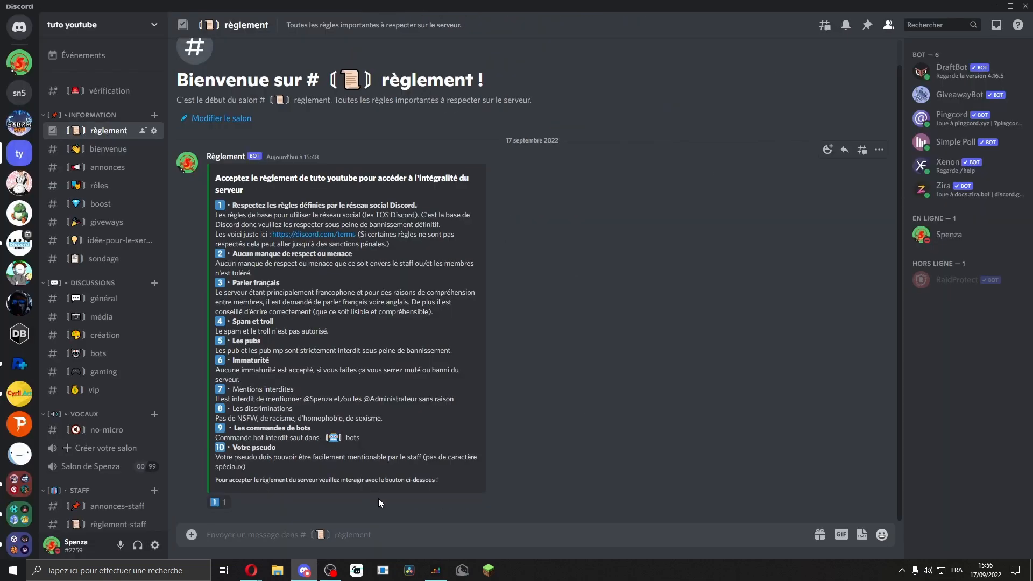
Test the 1️⃣ reaction on the Règlement message, check the roles in your own member profile, and remove the reaction
{"action": "left_click", "coordinate": [950, 235]}
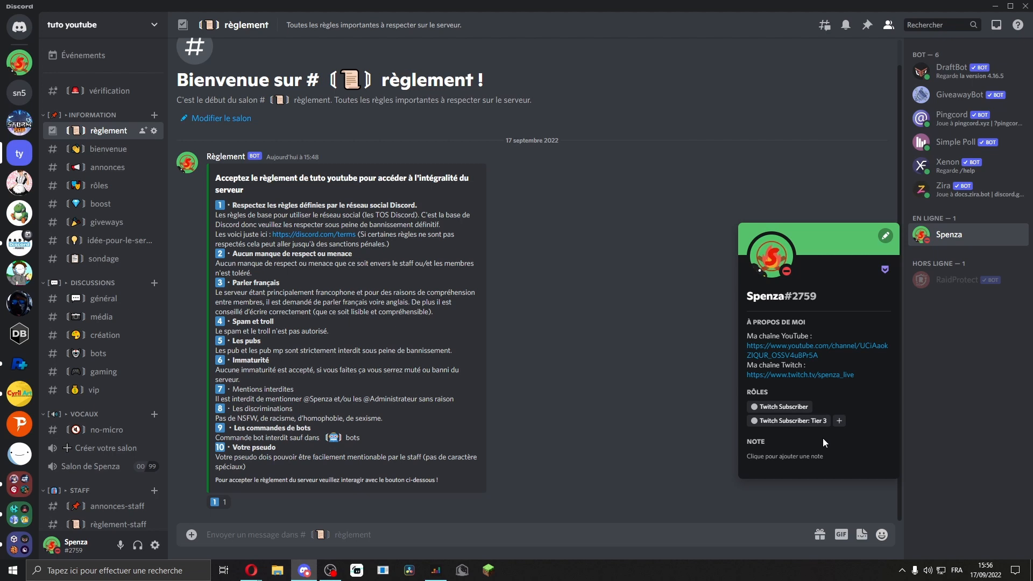
{"action": "left_click", "coordinate": [822, 453]}
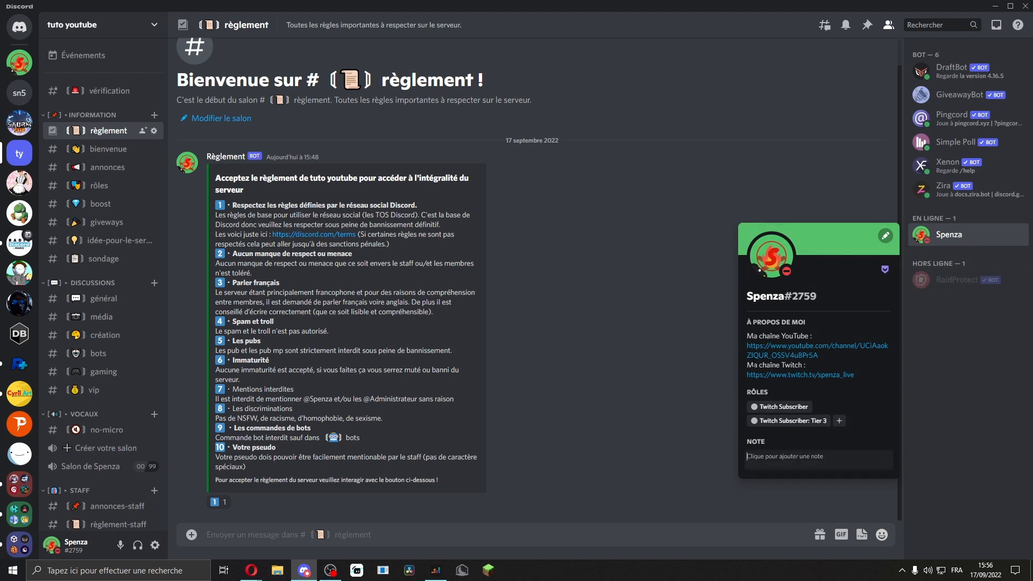
{"action": "left_click", "coordinate": [214, 503]}
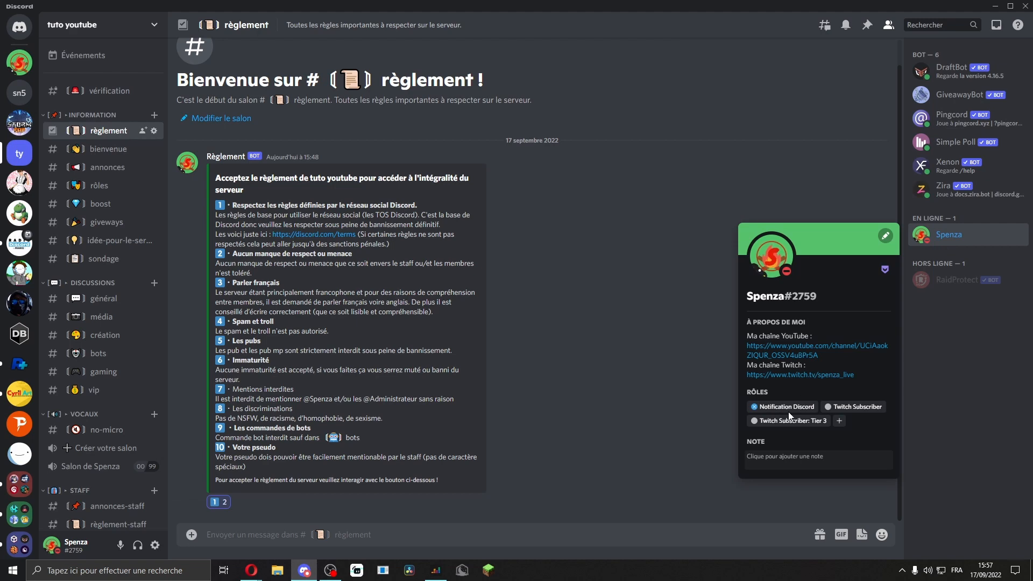
{"action": "left_click", "coordinate": [213, 503]}
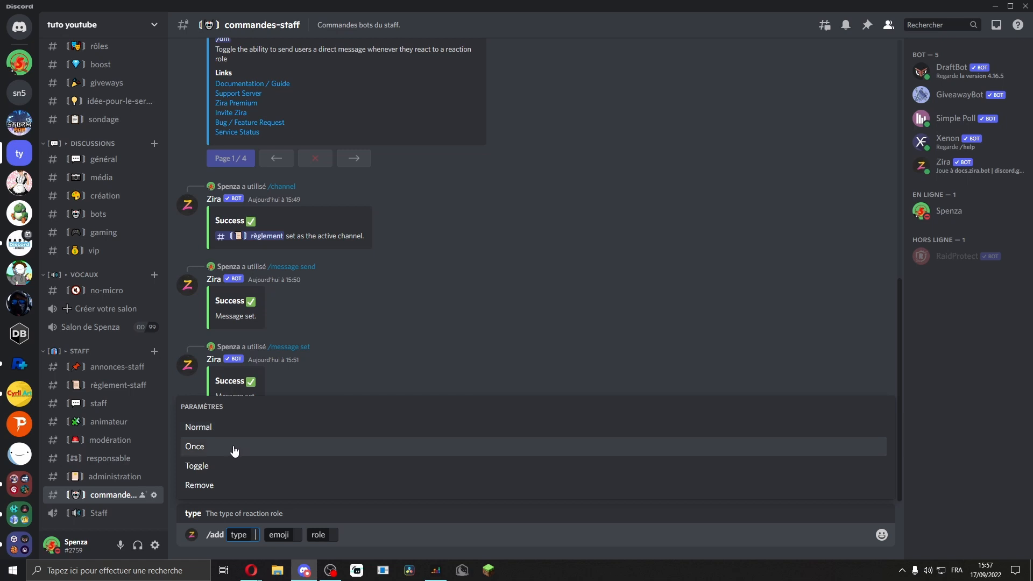
Add a Once reaction role in commandes-staff linking the 2️⃣ emoji to the Notification Animation role
{"action": "left_click", "coordinate": [234, 451]}
{"action": "type", "text": "2️⃣"}
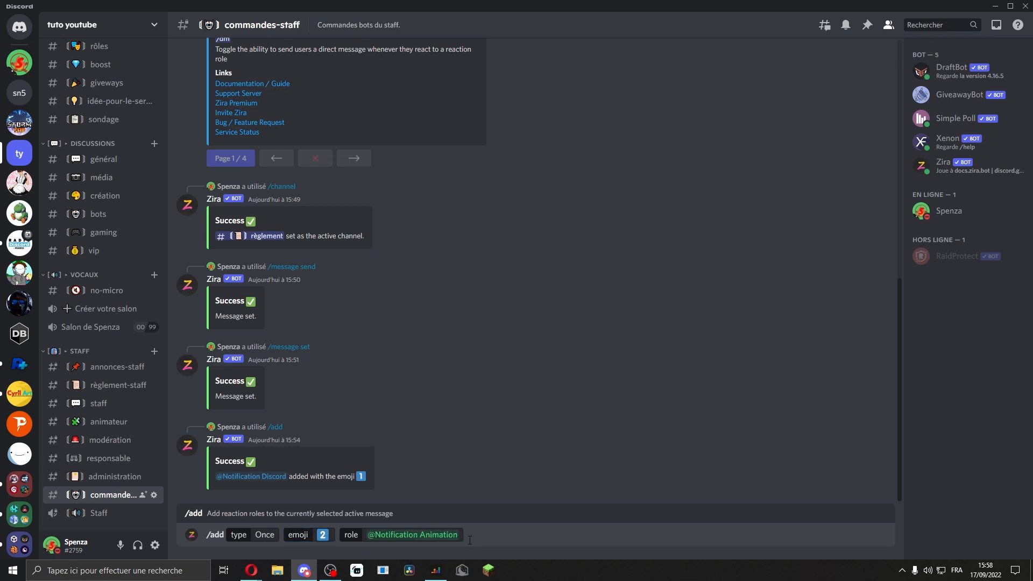
{"action": "key", "text": "Return"}
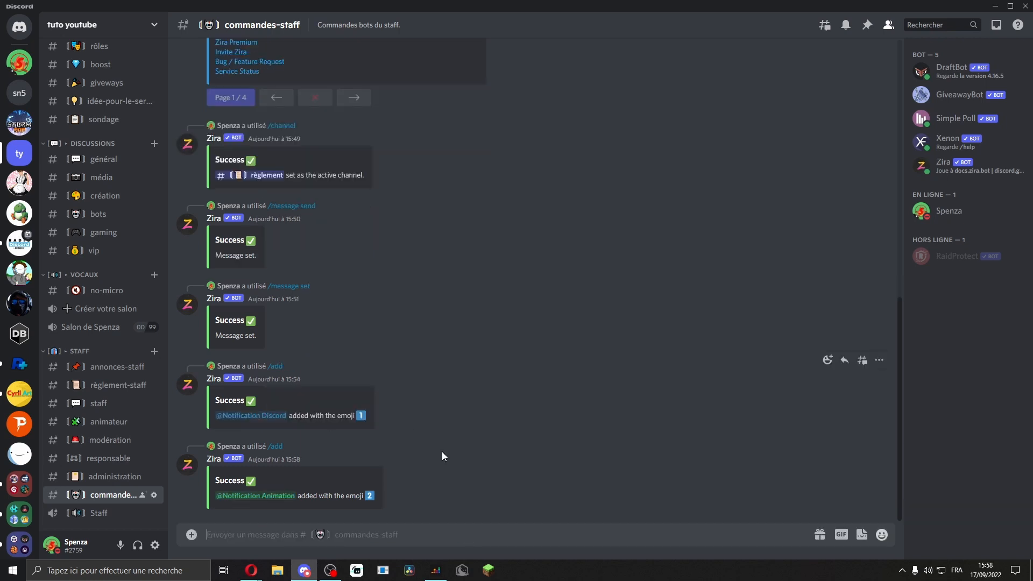
Test the 2️⃣ reaction on the message in the règlement channel, comparing your own profile's roles before and after
{"action": "scroll", "coordinate": [108, 156], "scroll_direction": "up", "scroll_amount": 3}
{"action": "left_click", "coordinate": [106, 138]}
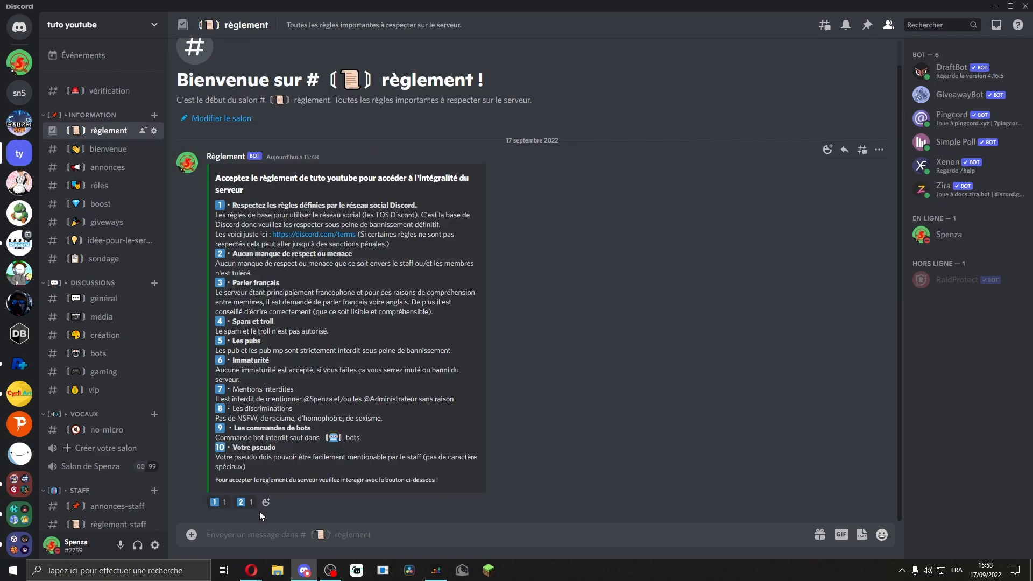
{"action": "left_click", "coordinate": [964, 235]}
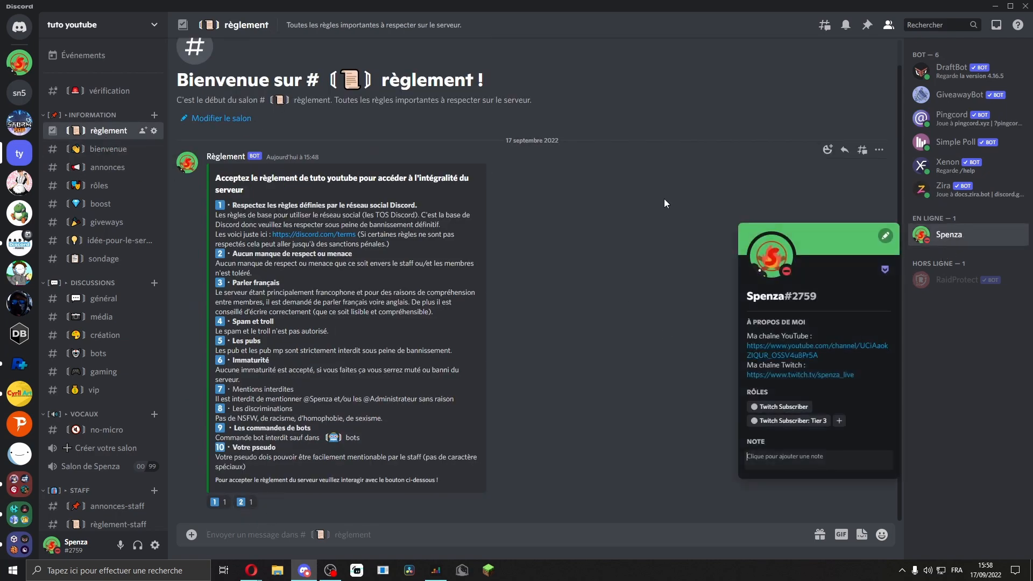
{"action": "left_click", "coordinate": [246, 507]}
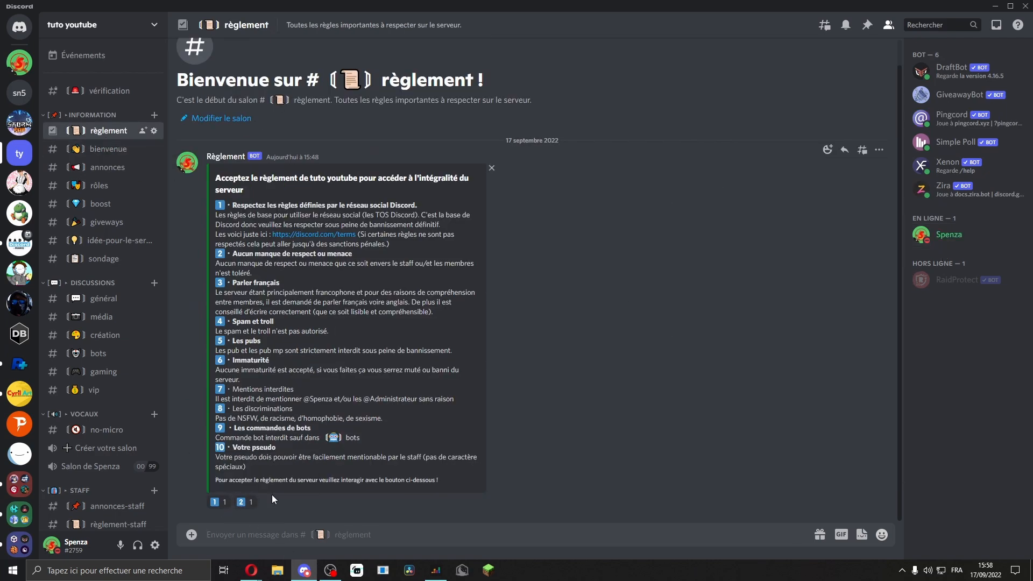
{"action": "left_click", "coordinate": [942, 238]}
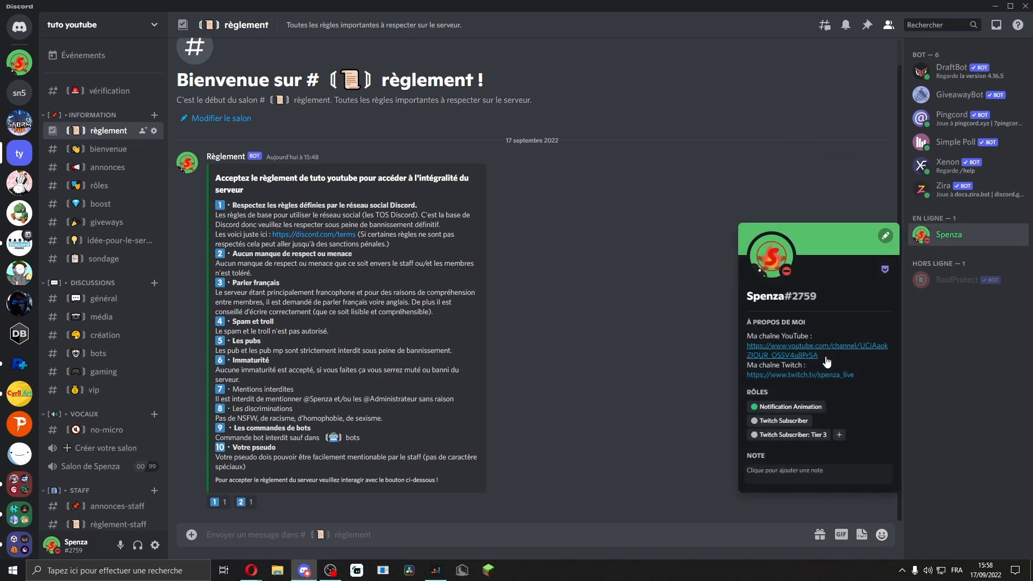
{"action": "left_click", "coordinate": [242, 504]}
{"action": "left_click", "coordinate": [255, 496]}
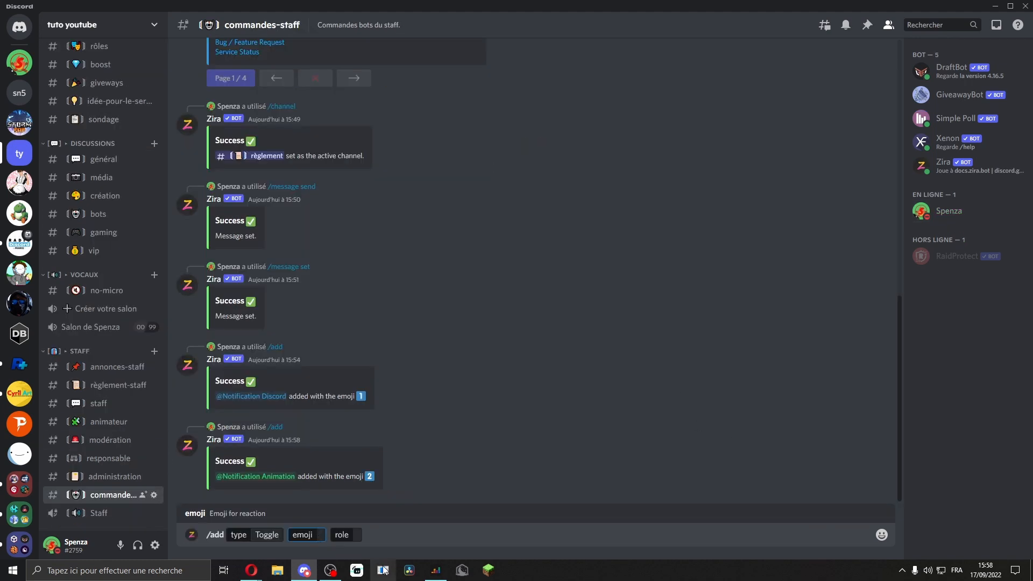
Add Toggle reaction roles with /add in commandes-staff, linking 🟥 to the r role, 🟩 to g and 🟦 to b
{"action": "type", "text": "🟥"}
{"action": "left_click_drag", "start_coordinate": [335, 535], "coordinate": [321, 537]}
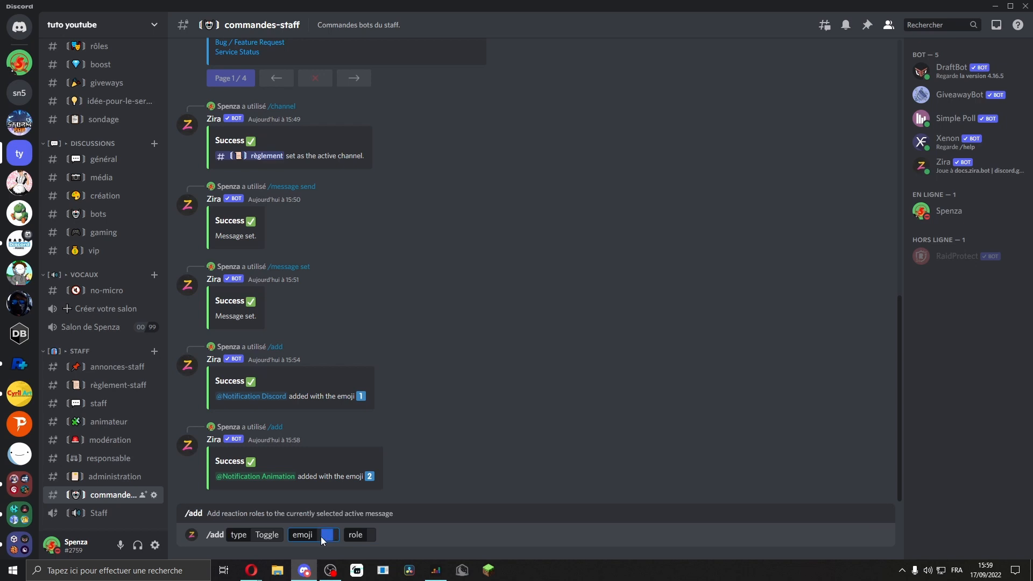
{"action": "left_click", "coordinate": [373, 539]}
{"action": "left_click", "coordinate": [323, 312]}
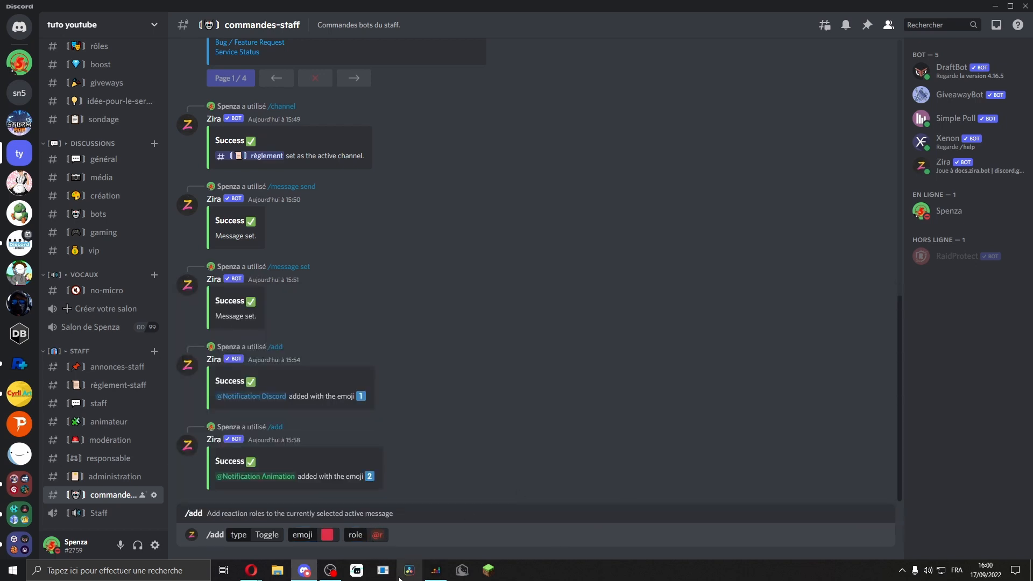
{"action": "key", "text": "Return"}
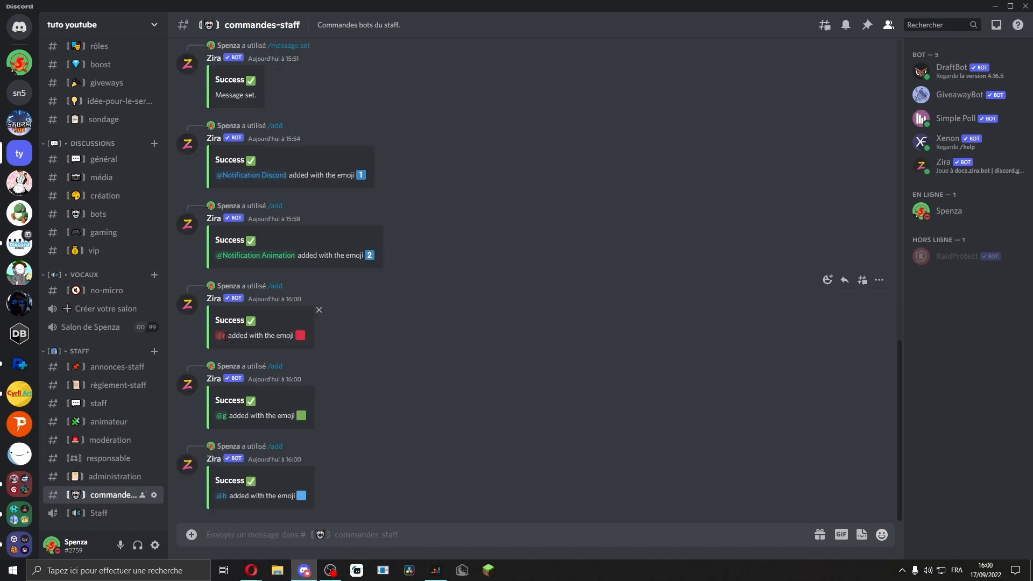
{"action": "left_click_drag", "start_coordinate": [227, 337], "coordinate": [232, 337]}
{"action": "left_click_drag", "start_coordinate": [233, 417], "coordinate": [278, 418]}
{"action": "left_click_drag", "start_coordinate": [241, 497], "coordinate": [391, 489]}
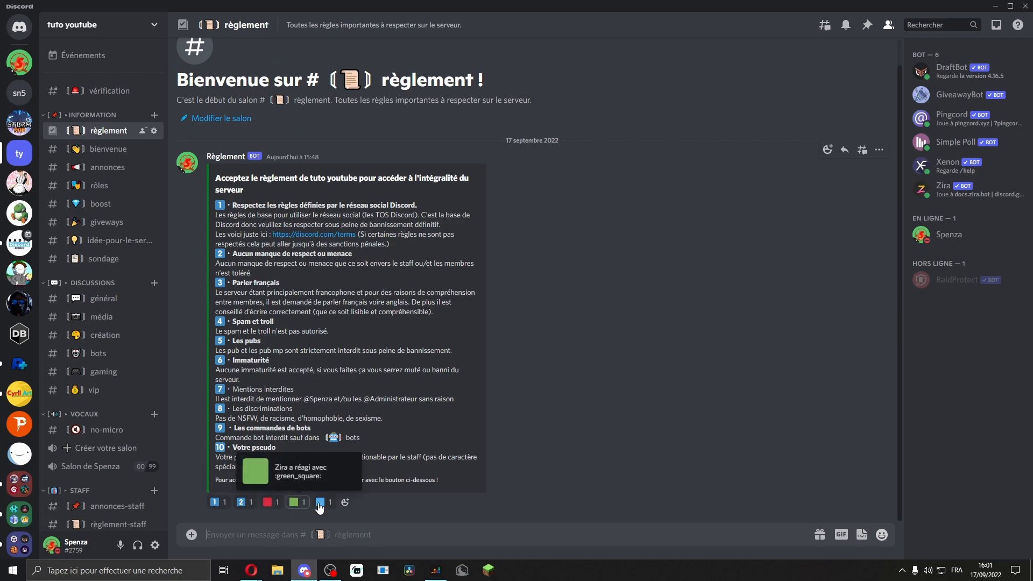
Test the 🟥 and 🟩 reactions on the Règlement message, checking the roles in your own profile after each one
{"action": "left_click", "coordinate": [949, 235]}
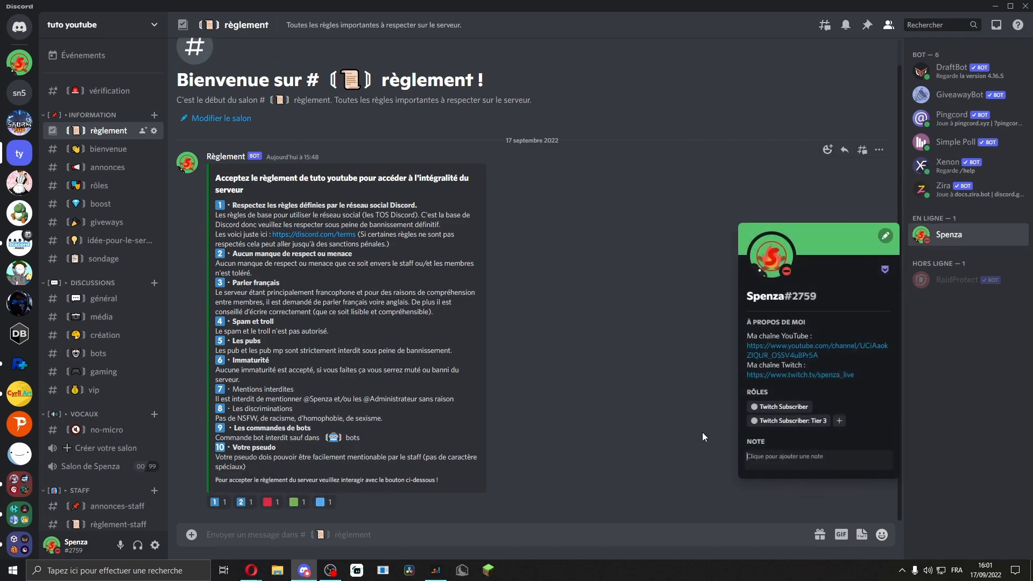
{"action": "left_click", "coordinate": [271, 510]}
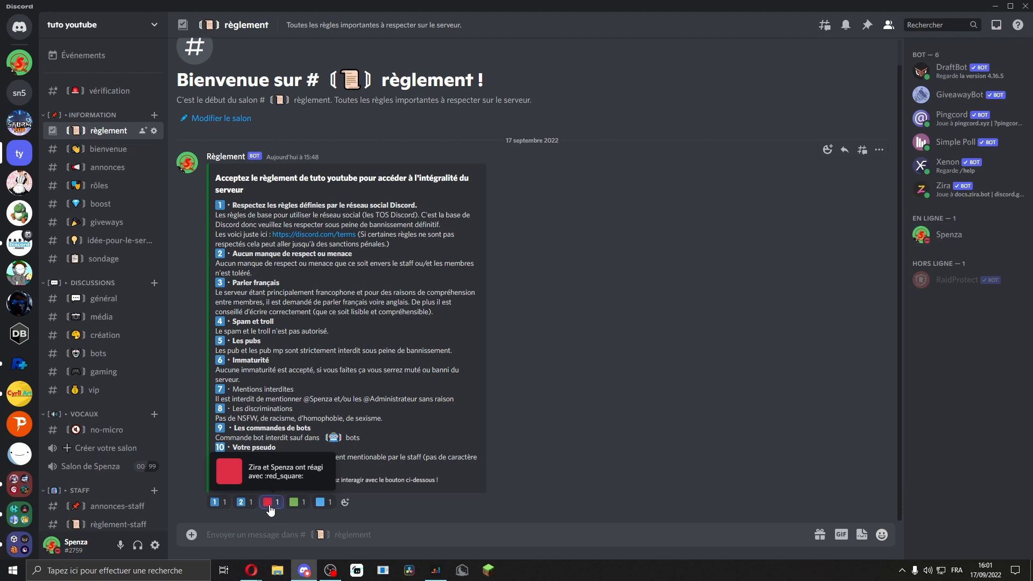
{"action": "left_click", "coordinate": [949, 234]}
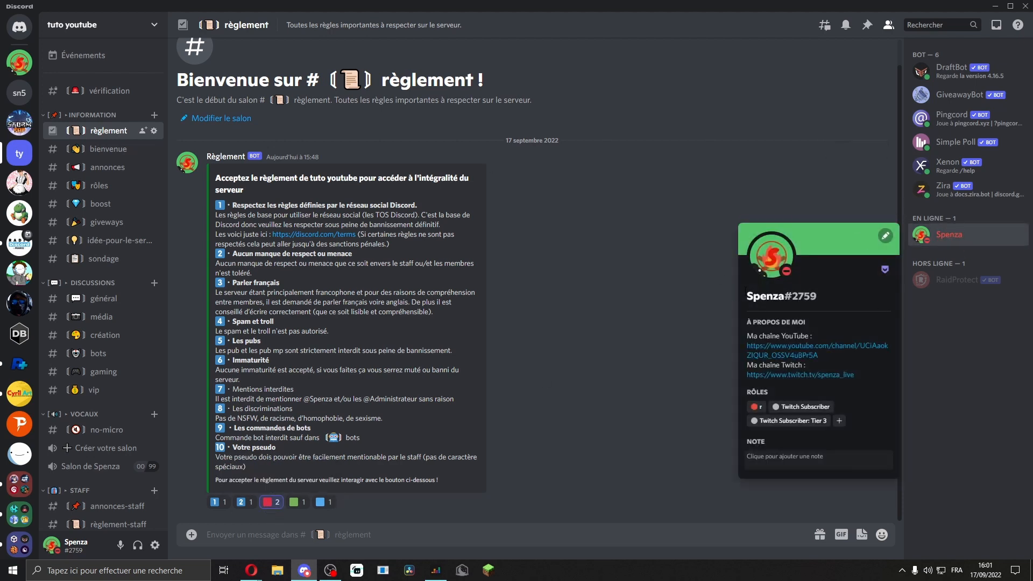
{"action": "left_click", "coordinate": [295, 506]}
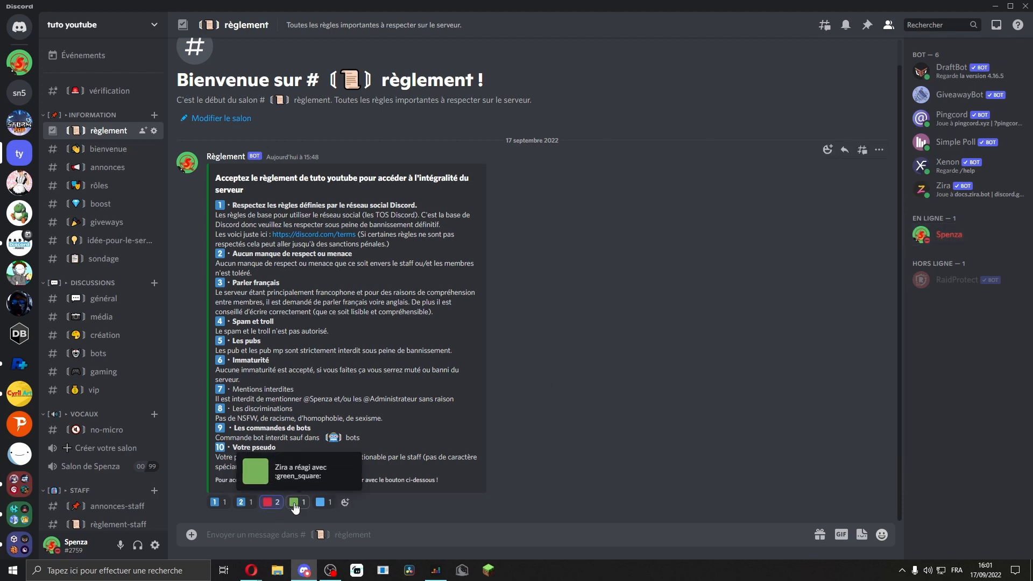
{"action": "left_click", "coordinate": [295, 503]}
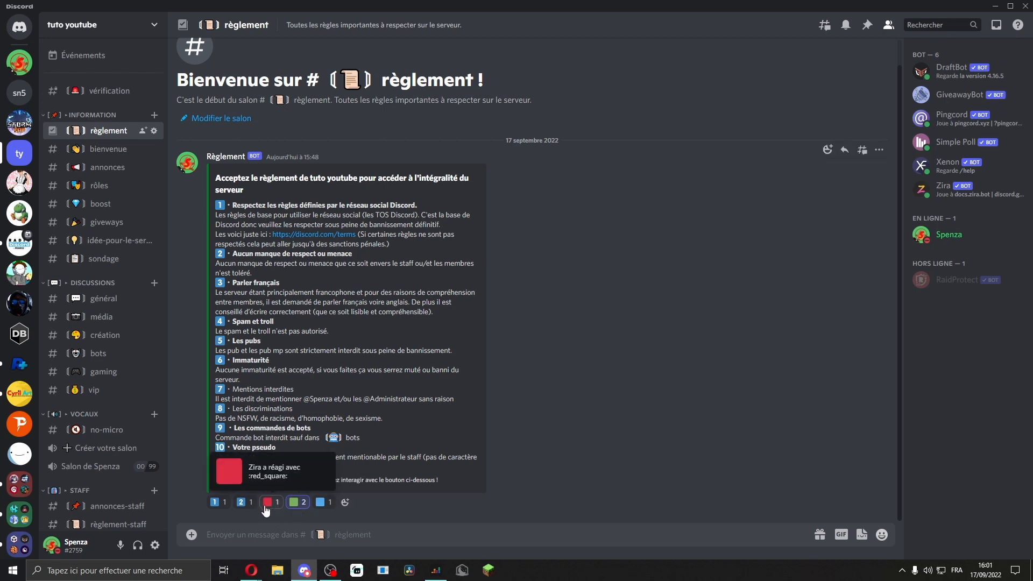
{"action": "left_click", "coordinate": [950, 235]}
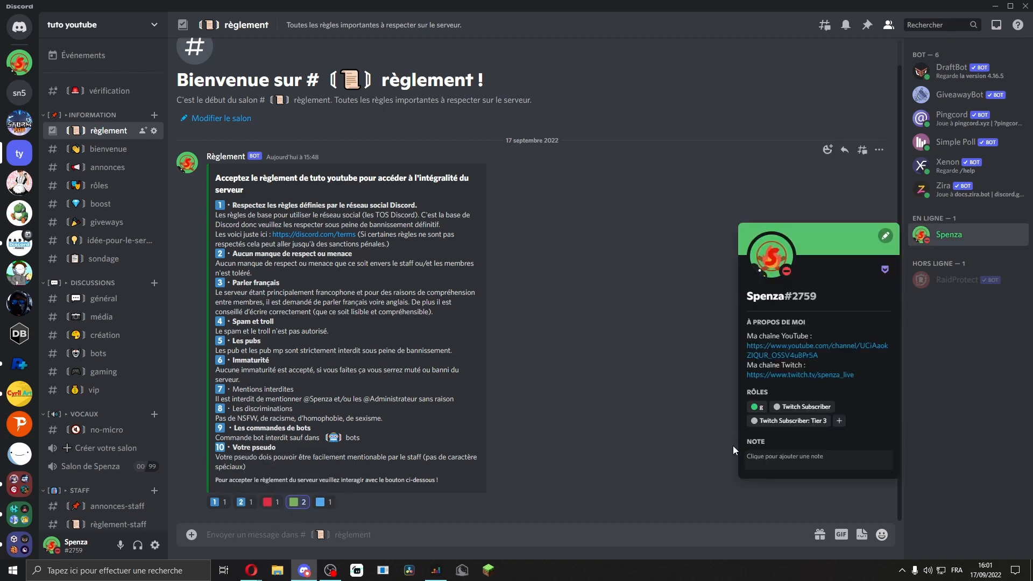
React to the Règlement message with 🟦, check your own profile's roles, and switch to the 🟥 reaction
{"action": "left_click", "coordinate": [320, 502]}
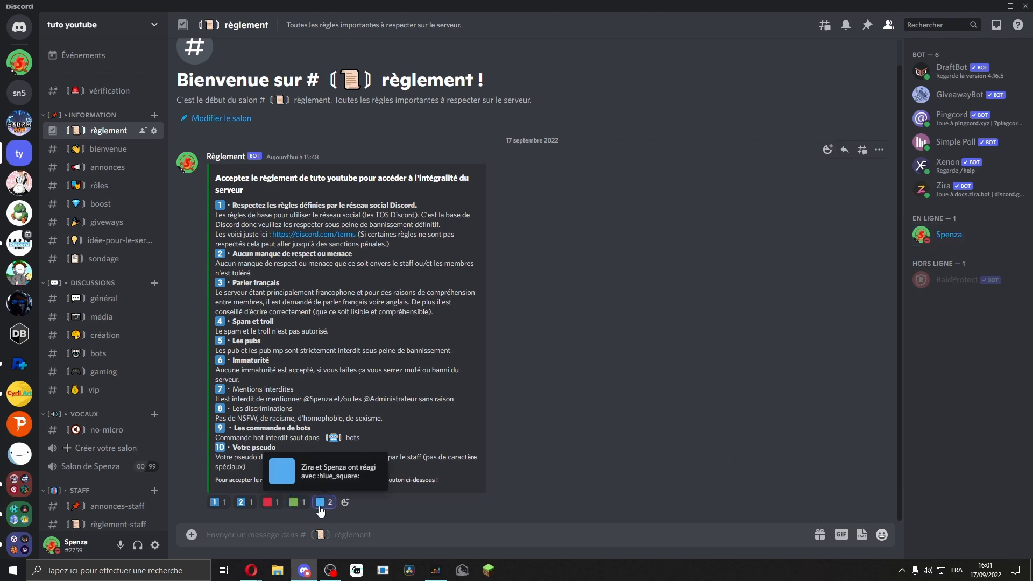
{"action": "left_click", "coordinate": [949, 235]}
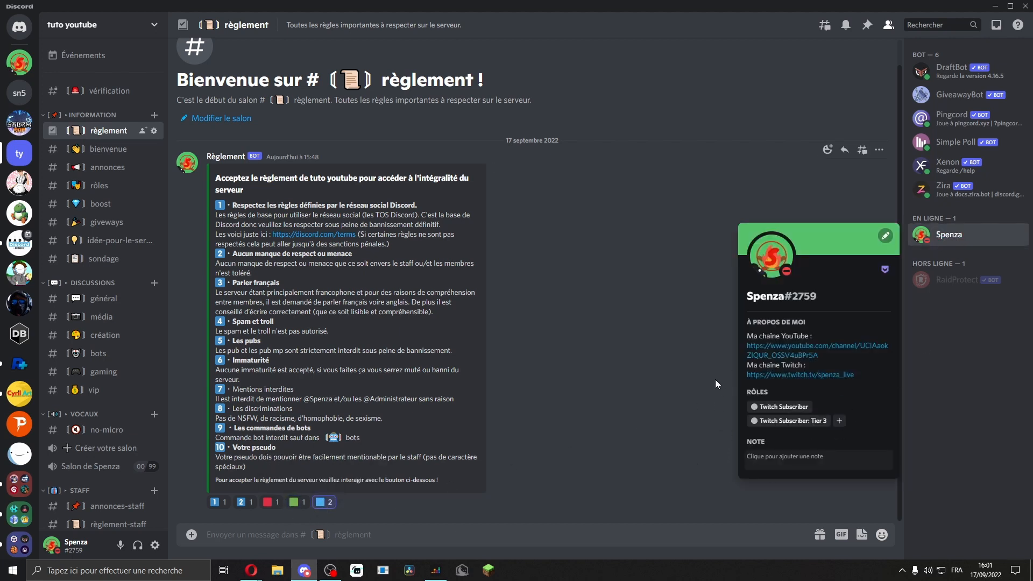
{"action": "left_click", "coordinate": [708, 482]}
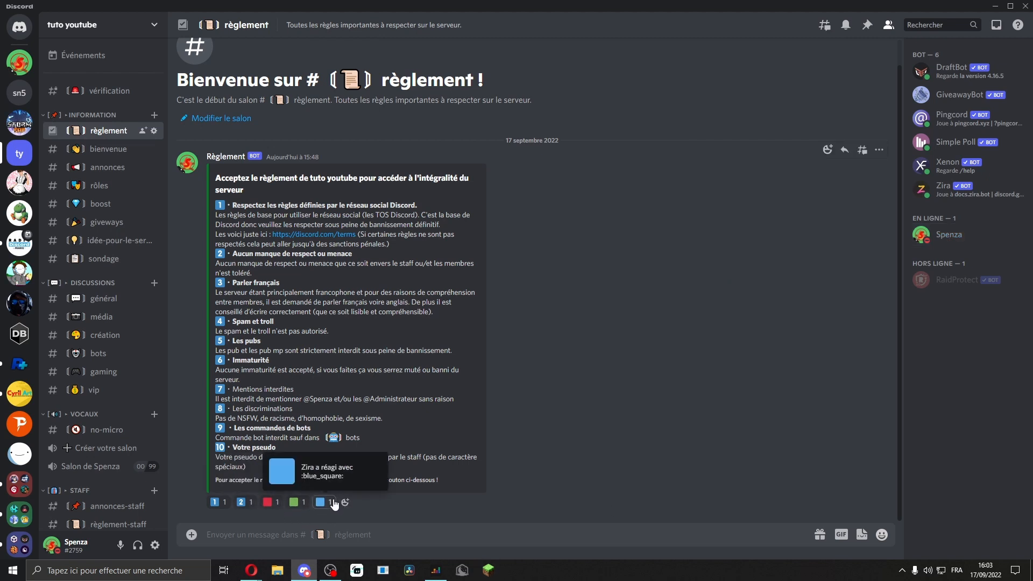
{"action": "left_click", "coordinate": [271, 502]}
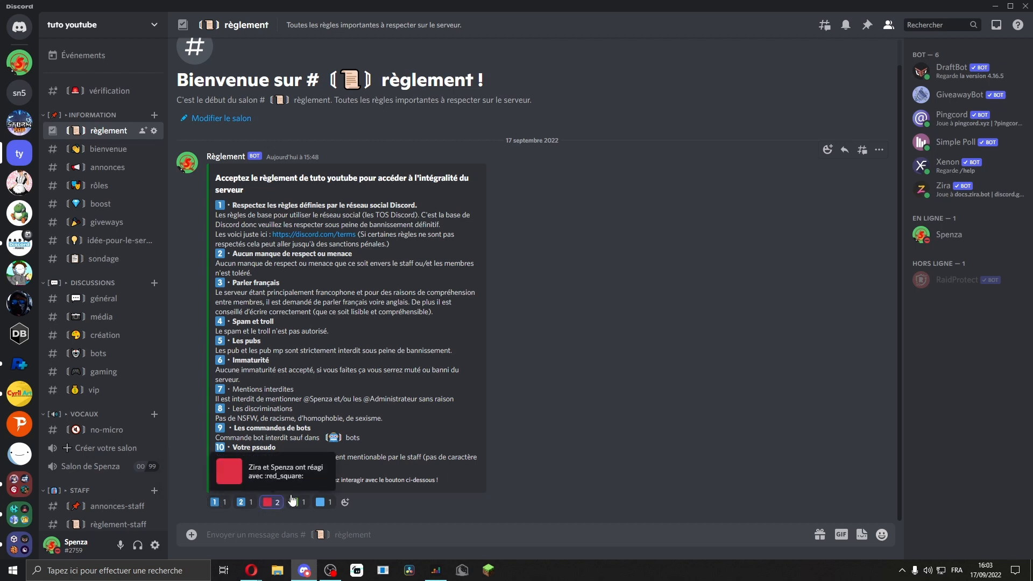
Test the 🟥 and 1️⃣ reactions on the Règlement message, checking your own profile's roles after each one, and withdraw the 1️⃣ reaction
{"action": "left_click", "coordinate": [957, 243]}
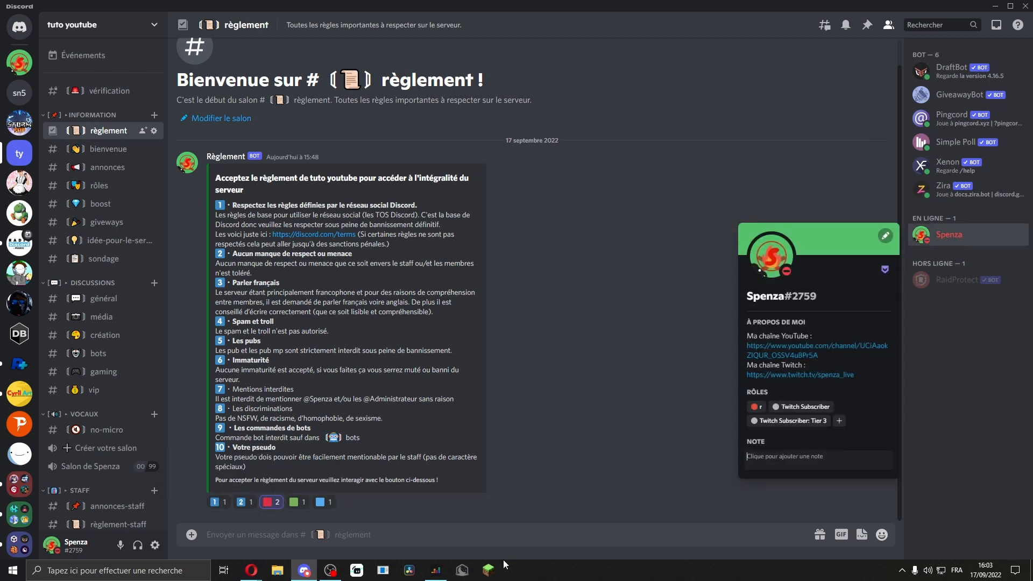
{"action": "left_click", "coordinate": [218, 502]}
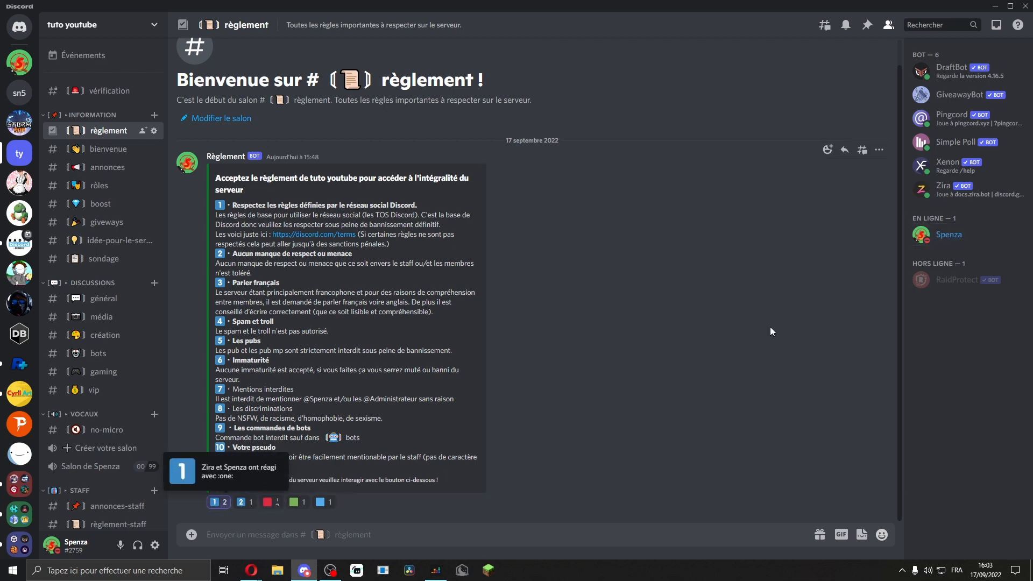
{"action": "left_click", "coordinate": [952, 237]}
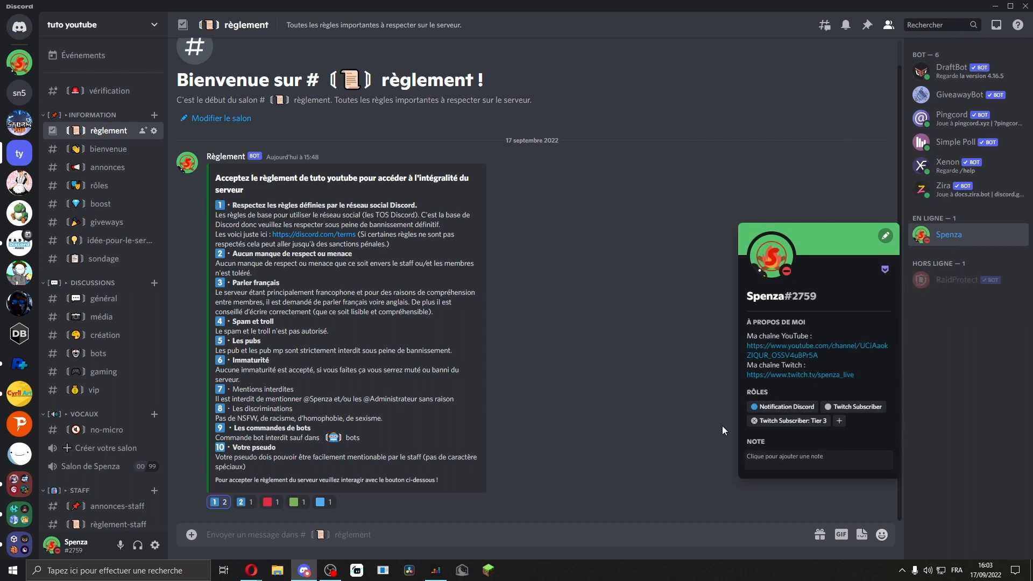
{"action": "left_click", "coordinate": [267, 503]}
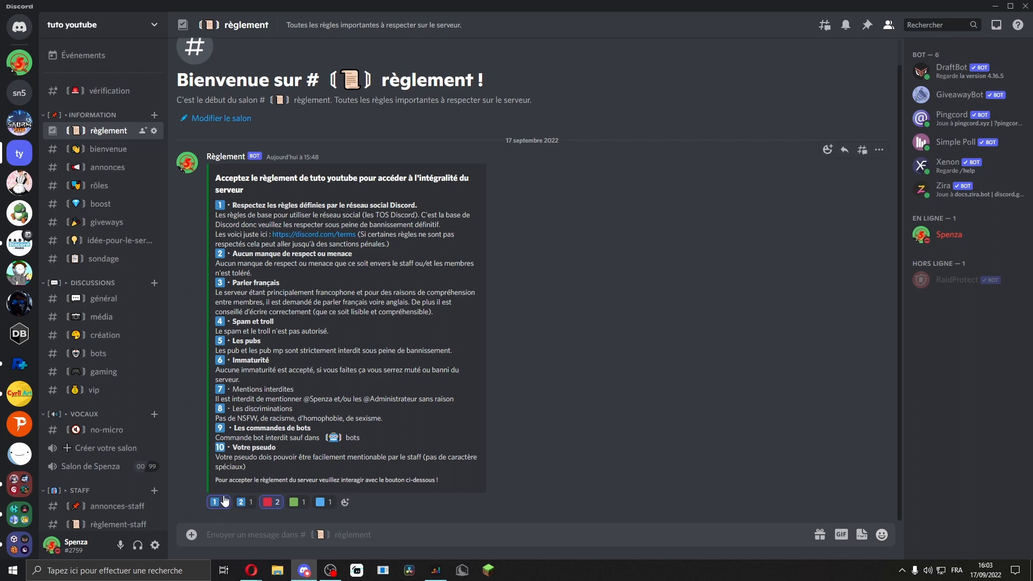
{"action": "left_click", "coordinate": [224, 502]}
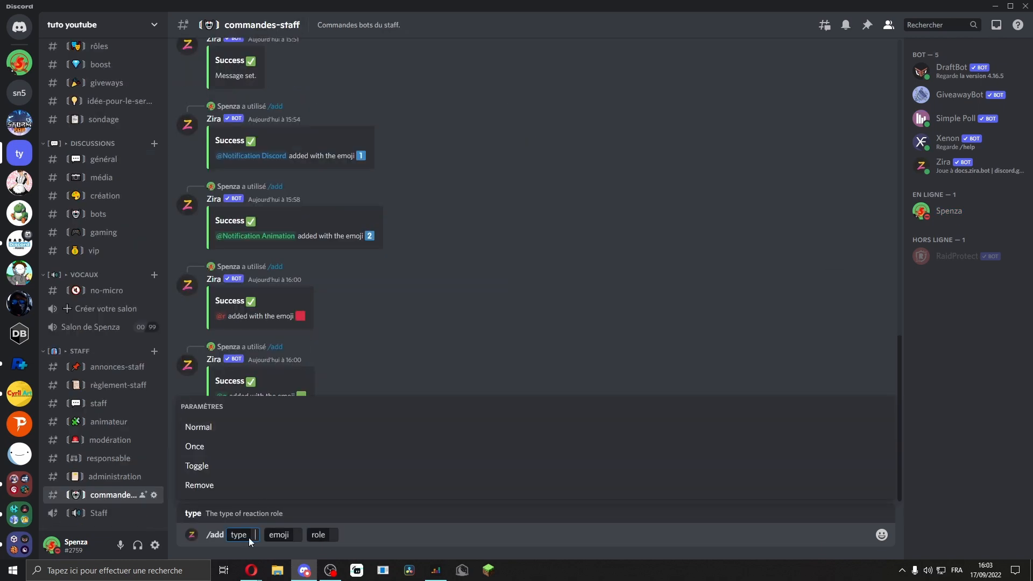
Add a Remove reaction role with /add in commandes-staff, linking 3️⃣ to the Notification Animation role
{"action": "left_click", "coordinate": [233, 486]}
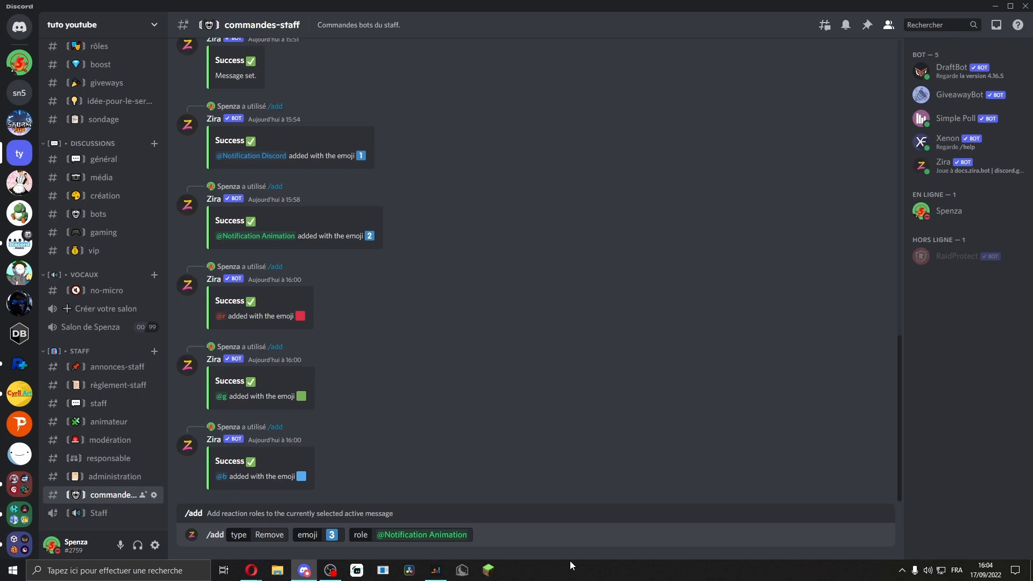
{"action": "key", "text": "Return"}
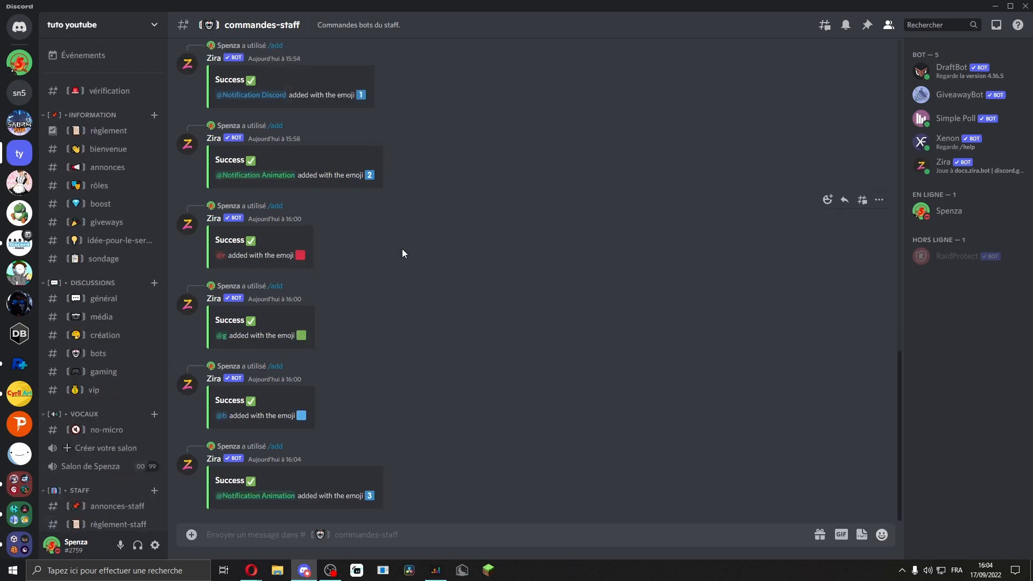
Test the 2️⃣ and 3️⃣ reactions on the message in the règlement channel, checking your own profile's roles before and after
{"action": "left_click", "coordinate": [119, 131]}
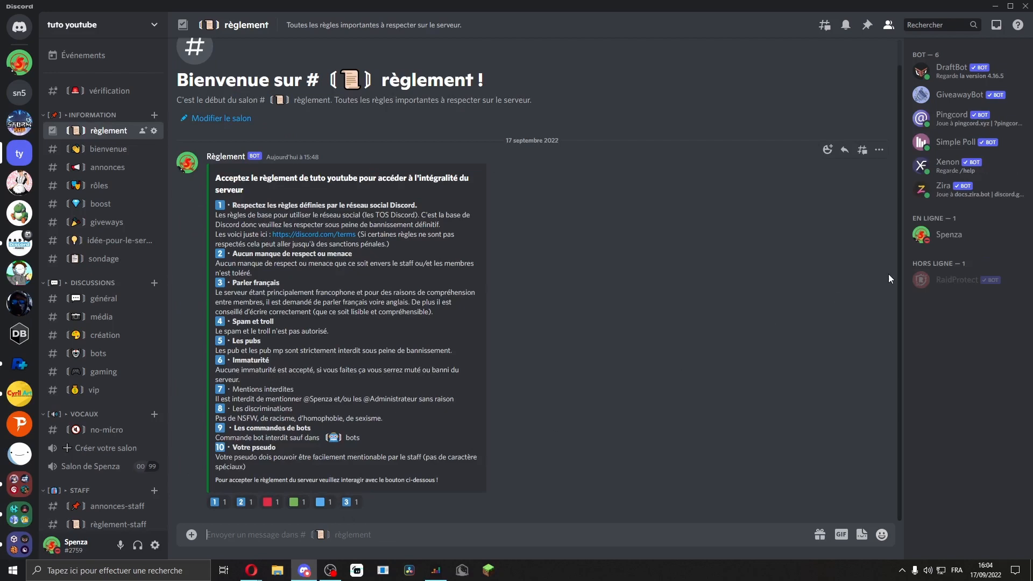
{"action": "left_click", "coordinate": [961, 237]}
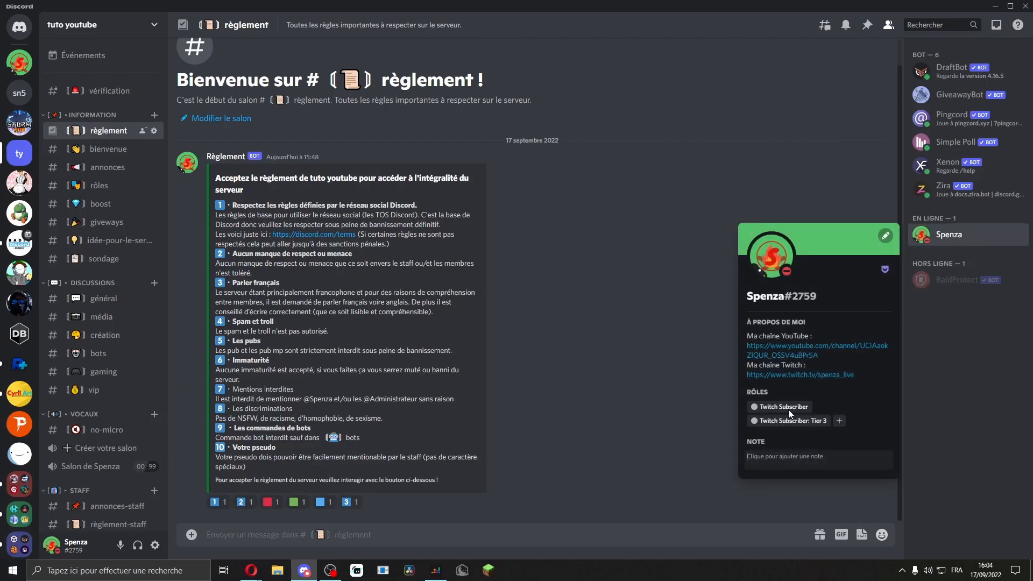
{"action": "left_click", "coordinate": [241, 508]}
{"action": "left_click", "coordinate": [347, 503]}
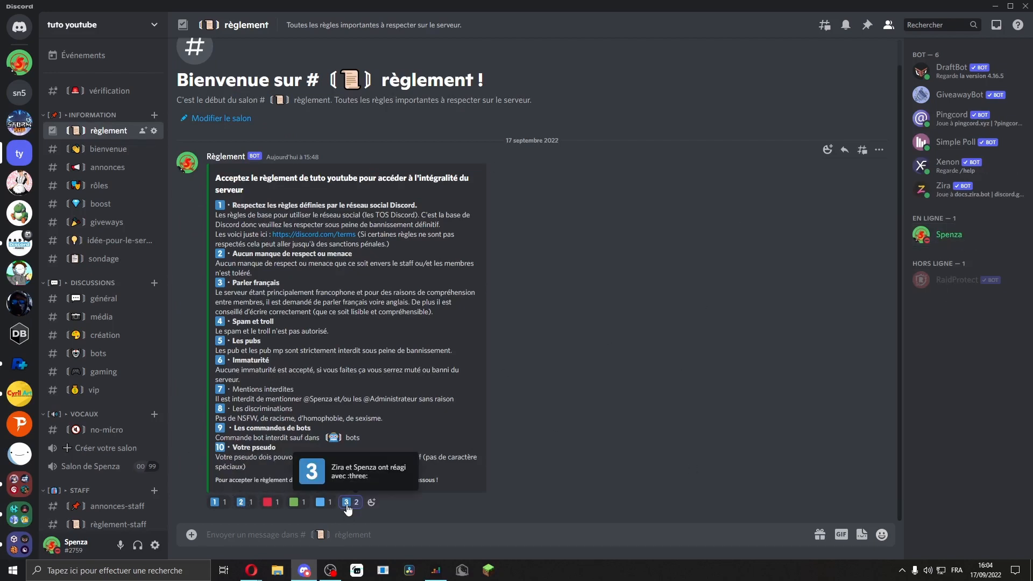
{"action": "left_click", "coordinate": [347, 506]}
{"action": "left_click", "coordinate": [980, 230]}
{"action": "left_click", "coordinate": [980, 230]}
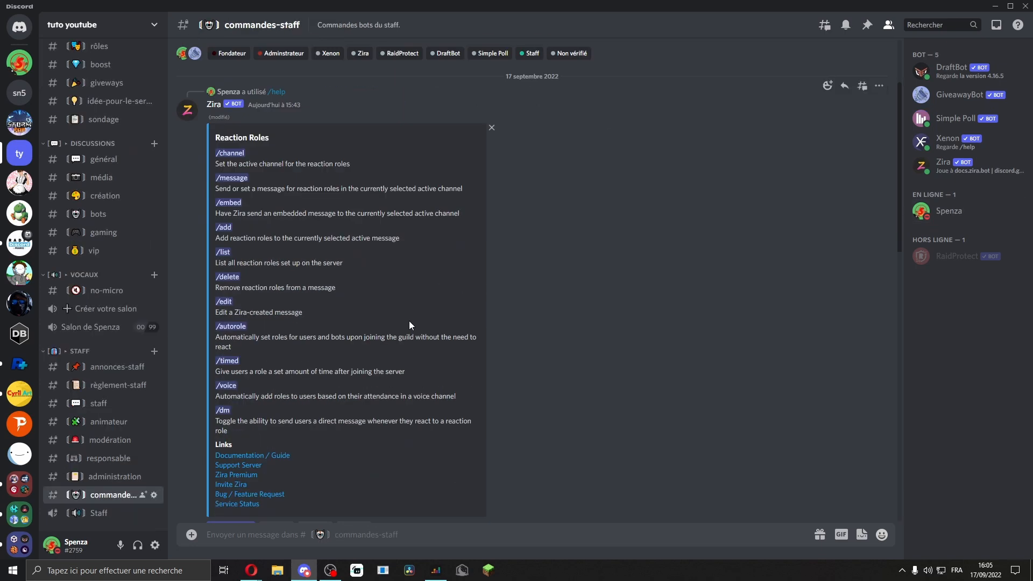
List the server's reaction roles with /list in commandes-staff and examine the first entry's role, emoji, channel, message and type
{"action": "left_click", "coordinate": [329, 534]}
{"action": "type", "text": "/list"}
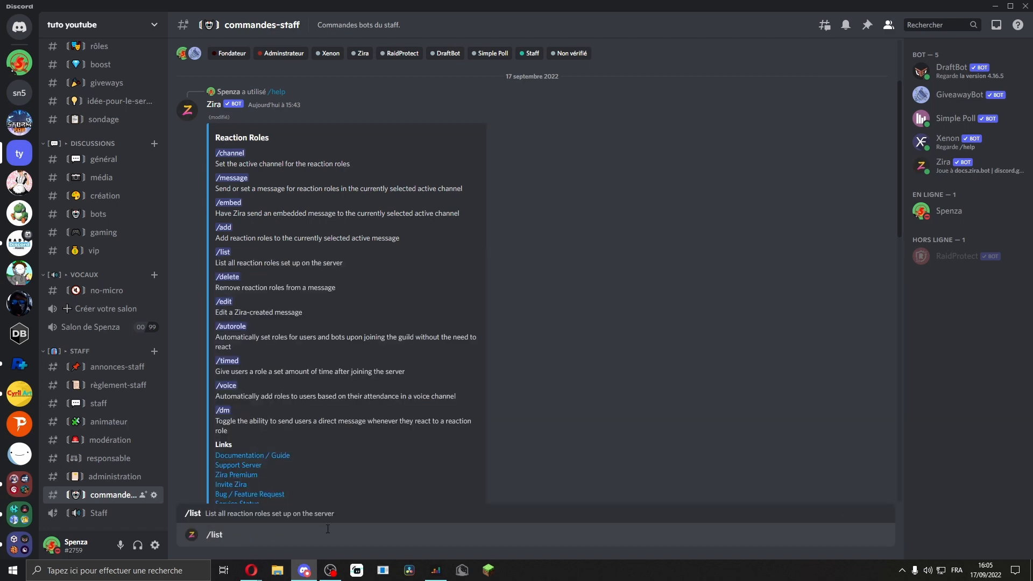
{"action": "key", "text": "Return"}
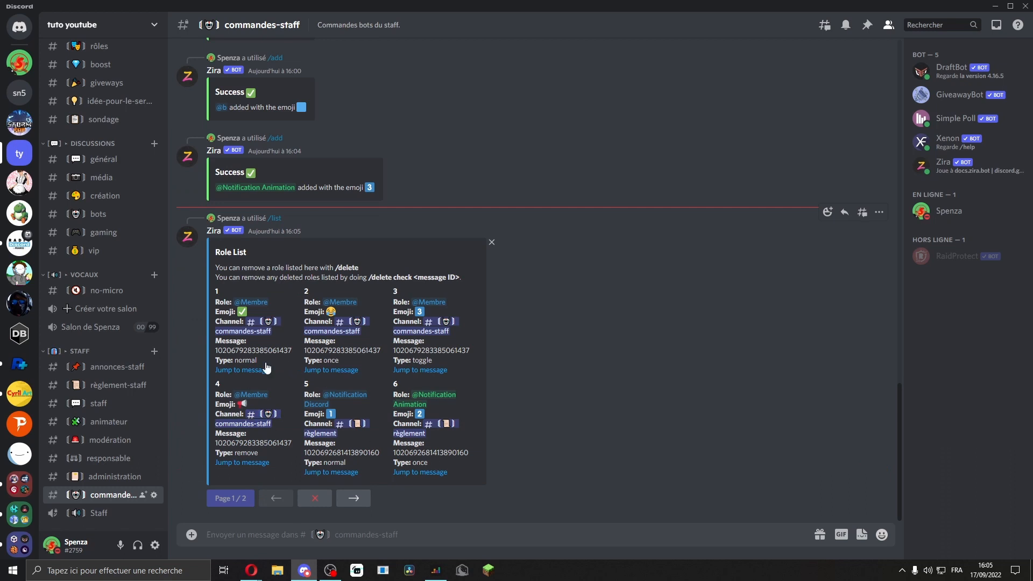
{"action": "left_click_drag", "start_coordinate": [213, 294], "coordinate": [230, 297]}
{"action": "left_click_drag", "start_coordinate": [215, 341], "coordinate": [232, 290]}
{"action": "left_click", "coordinate": [266, 363]}
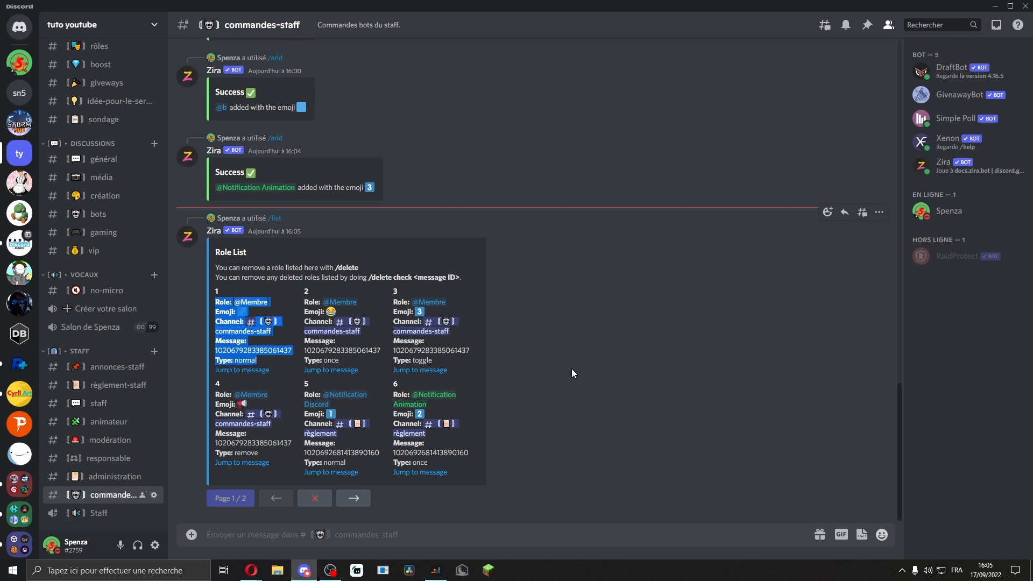
Check for deleted roles with /delete check, review Zira's other /delete commands and clear the message field
{"action": "type", "text": "/delete"}
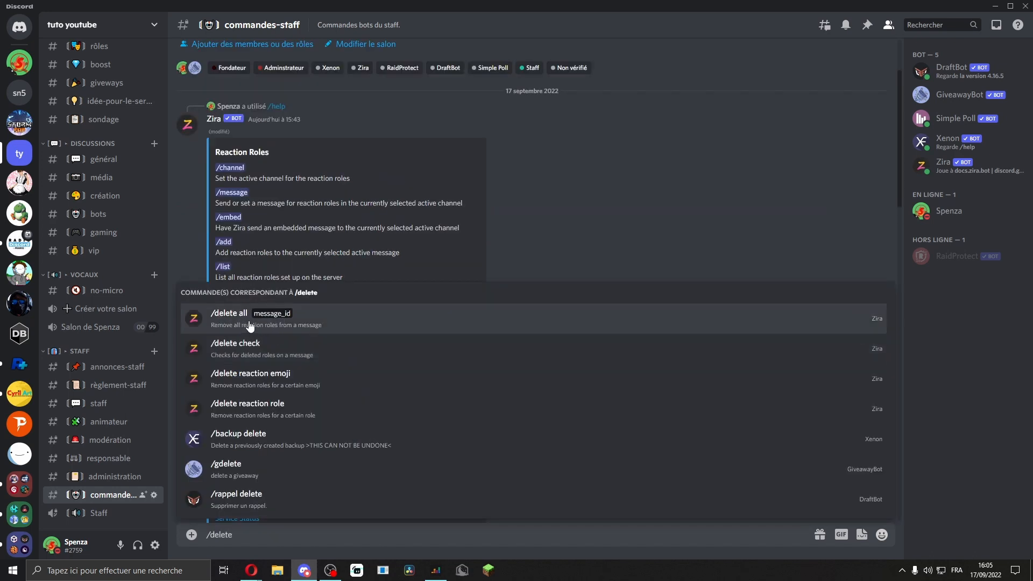
{"action": "key", "text": "BackSpace"}
{"action": "key", "text": "BackSpace"}
{"action": "key", "text": "BackSpace"}
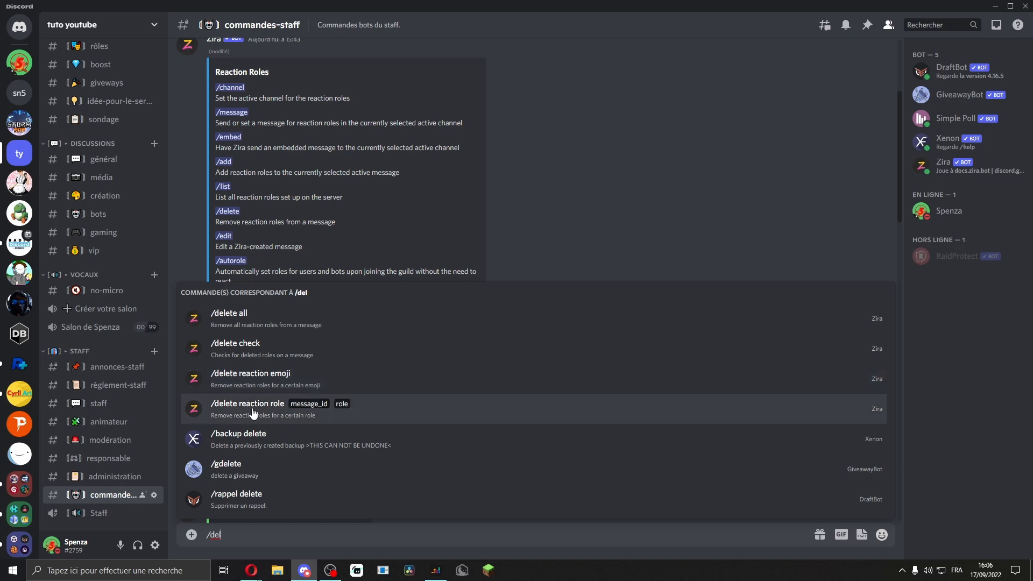
{"action": "key", "text": "BackSpace"}
{"action": "key", "text": "BackSpace"}
{"action": "key", "text": "BackSpace"}
{"action": "key", "text": "BackSpace"}
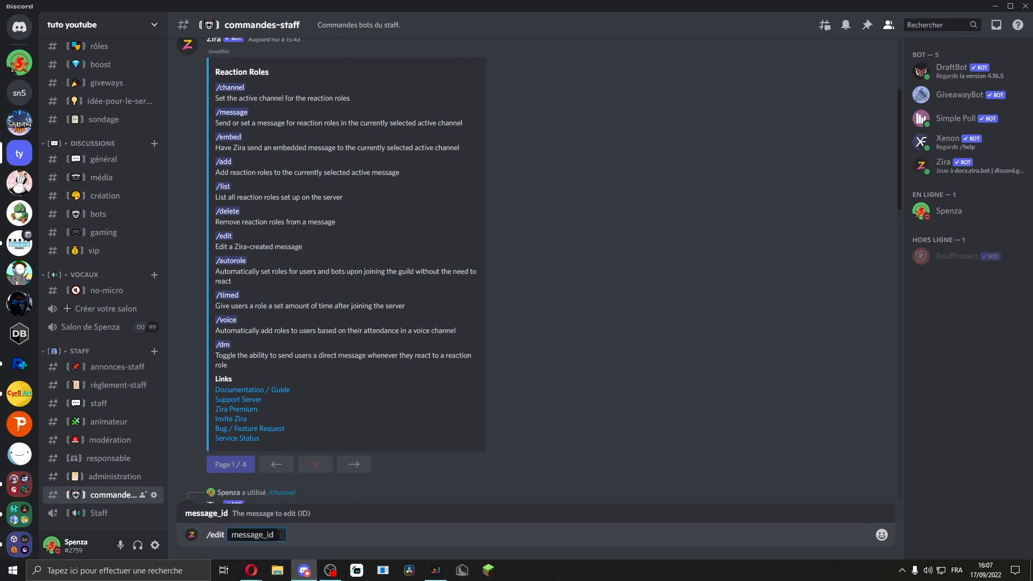
{"action": "key", "text": "BackSpace"}
{"action": "key", "text": "BackSpace"}
{"action": "key", "text": "BackSpace"}
{"action": "key", "text": "BackSpace"}
{"action": "key", "text": "BackSpace"}
{"action": "key", "text": "BackSpace"}
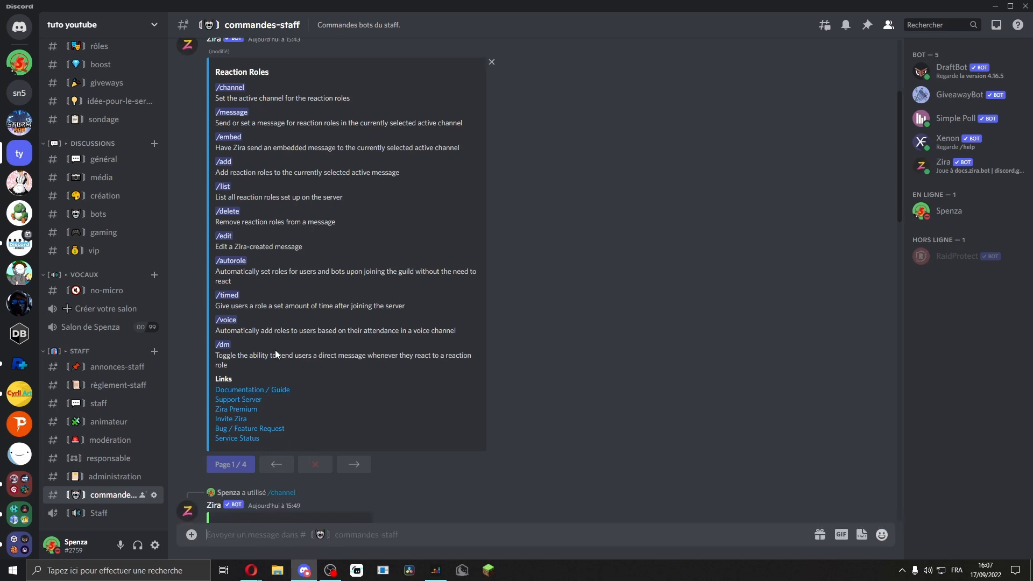
Examine the Users and Bots member types and the role parameter of /autorole set without sending the command
{"action": "type", "text": "/aut"}
{"action": "left_click", "coordinate": [275, 354]}
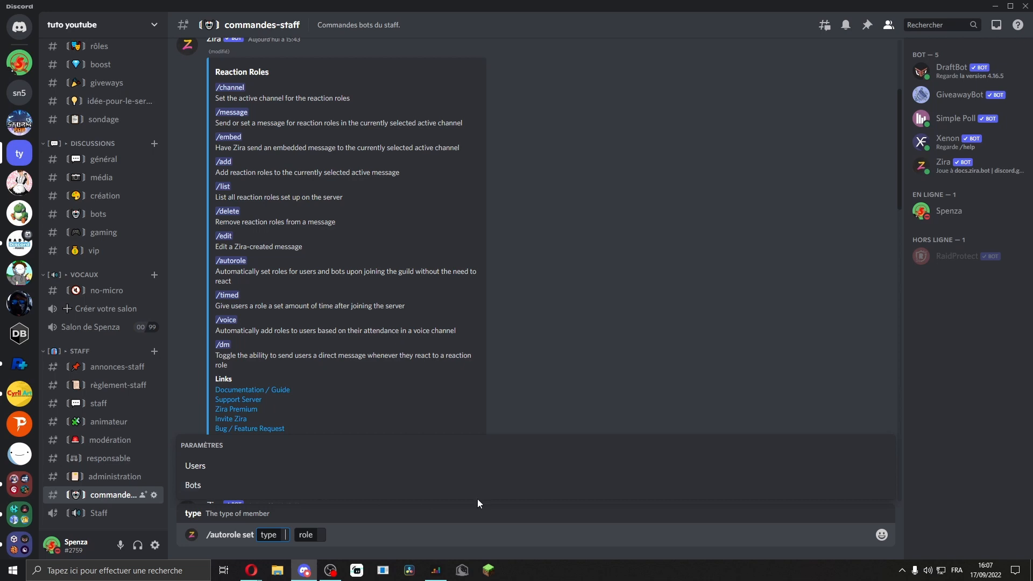
{"action": "left_click", "coordinate": [987, 152]}
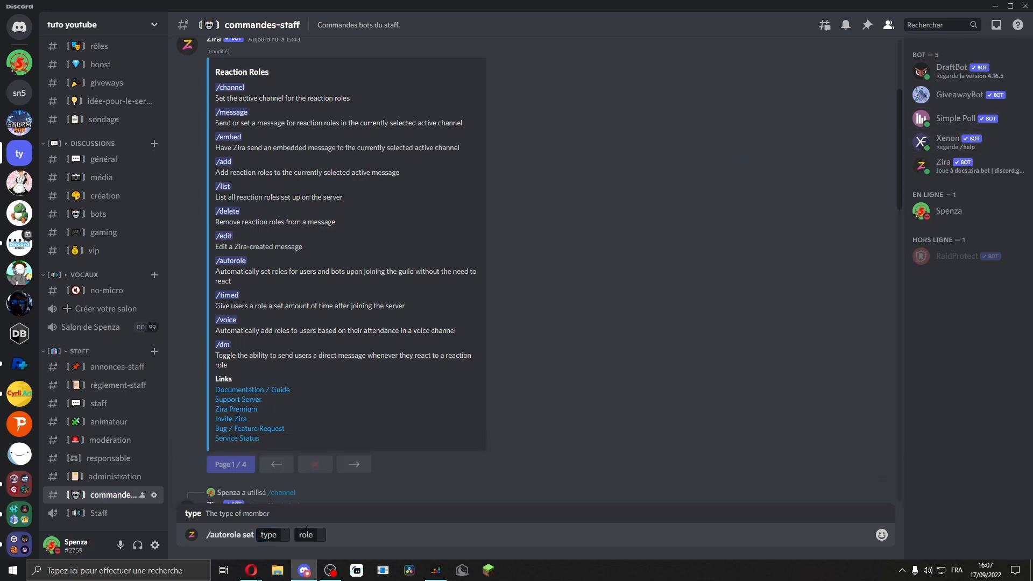
{"action": "left_click", "coordinate": [286, 536]}
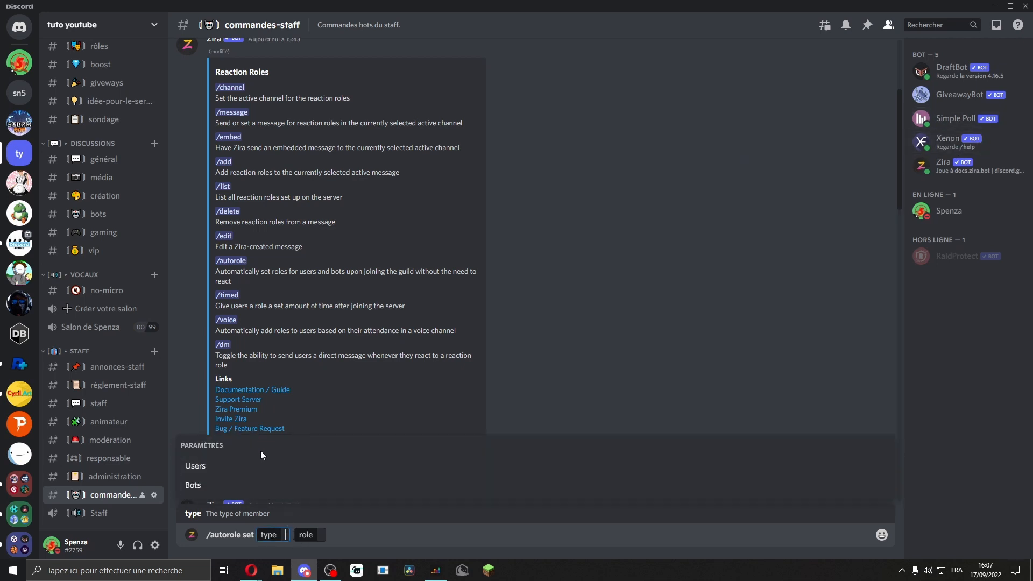
{"action": "left_click", "coordinate": [231, 472]}
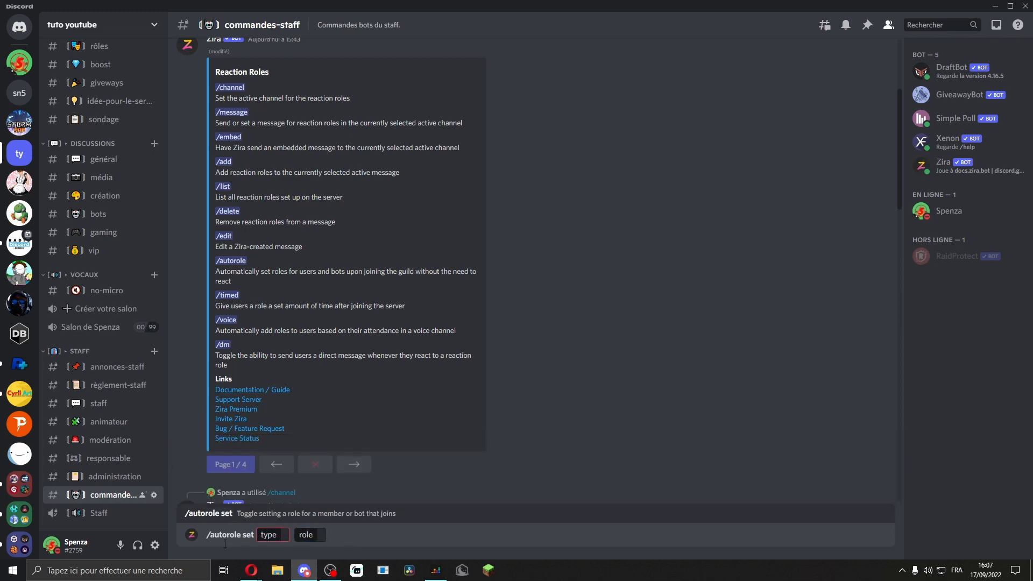
{"action": "key", "text": "Return"}
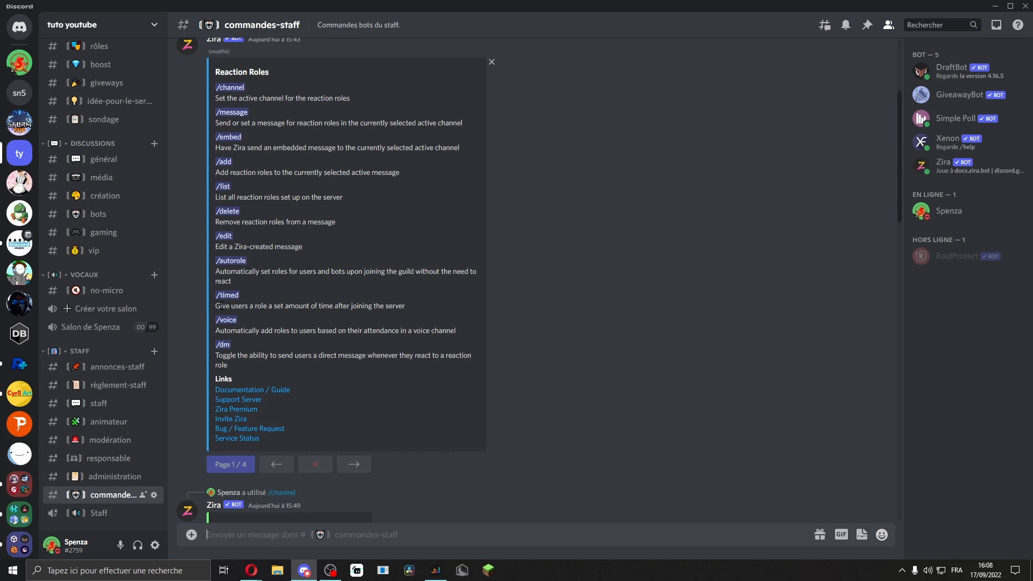
Add a timed role with /timed add, giving Modérateur test to users 6h after they join
{"action": "type", "text": "/timed add role "}
{"action": "type", "text": "@me time"}
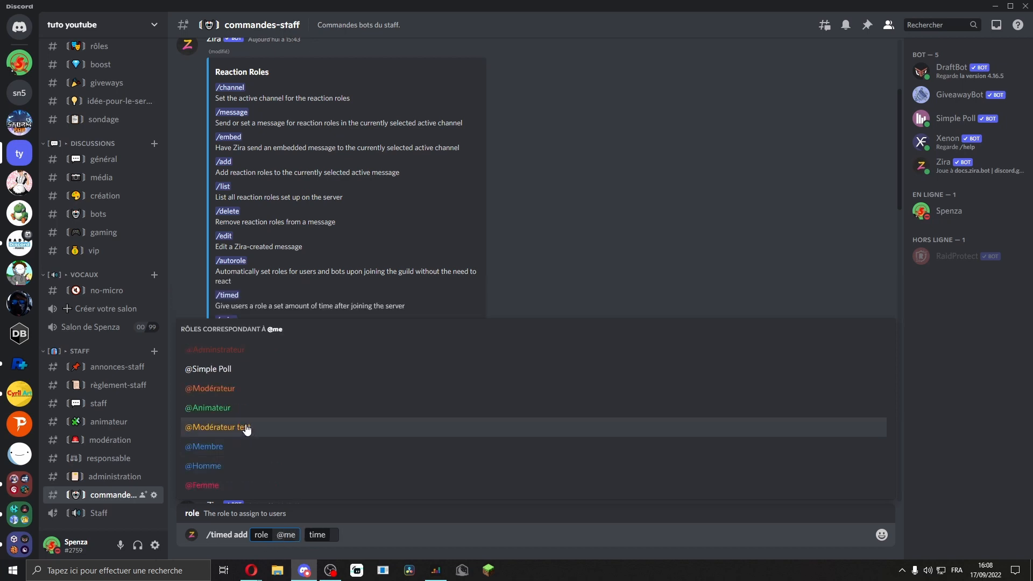
{"action": "left_click", "coordinate": [247, 428]}
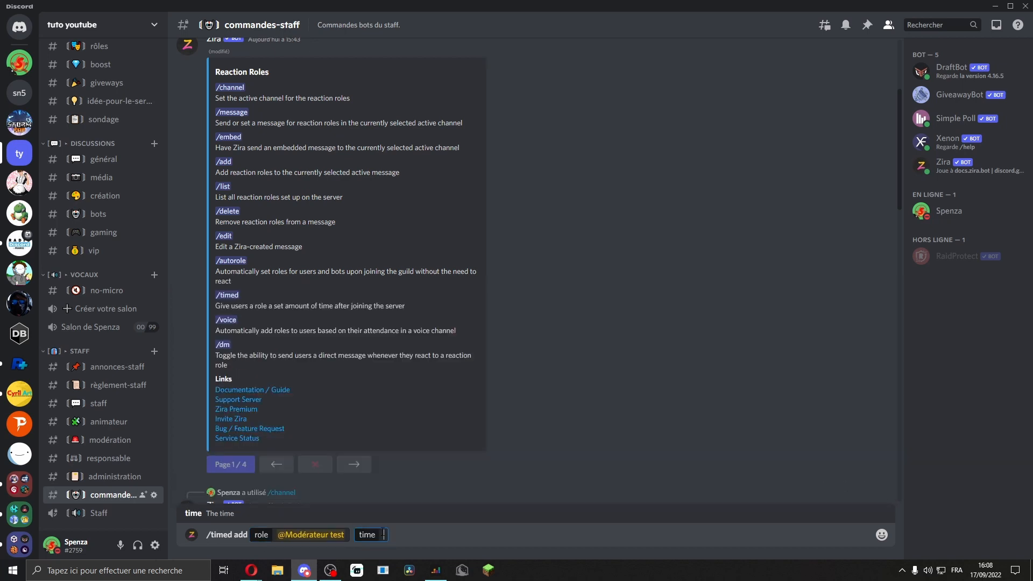
{"action": "type", "text": "6h"}
{"action": "key", "text": "Return"}
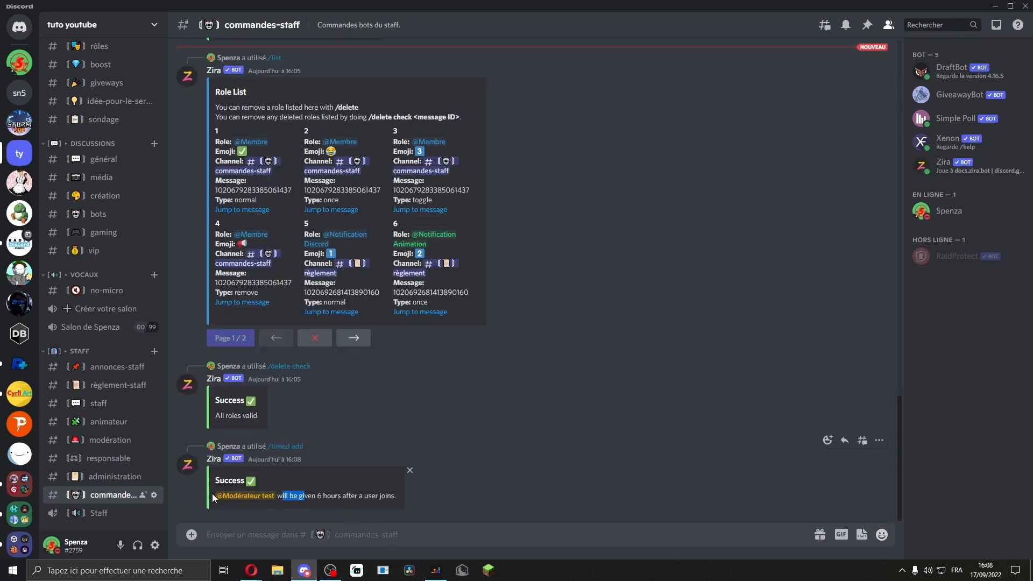
{"action": "left_click_drag", "start_coordinate": [216, 495], "coordinate": [364, 524]}
Remove the Modérateur test timed role with /timed delete, review the other /timed commands and clear the unsent one
{"action": "type", "text": "/timed"}
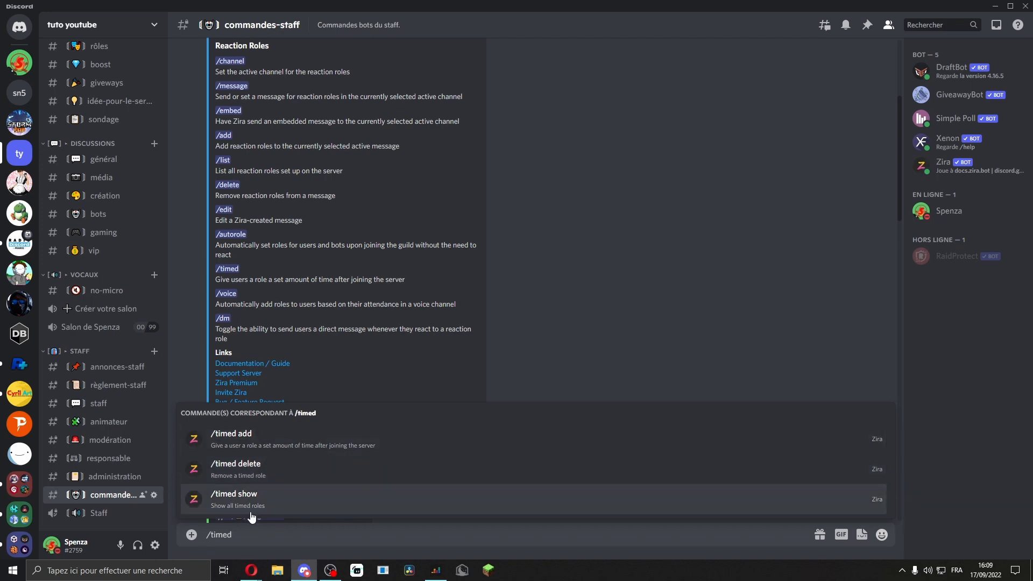
{"action": "key", "text": "BackSpace"}
{"action": "key", "text": "BackSpace"}
{"action": "key", "text": "BackSpace"}
{"action": "key", "text": "BackSpace"}
{"action": "key", "text": "BackSpace"}
Link the Staff role to the Staff voice channel with /voice add, and test it by joining and leaving that channel
{"action": "type", "text": "voice"}
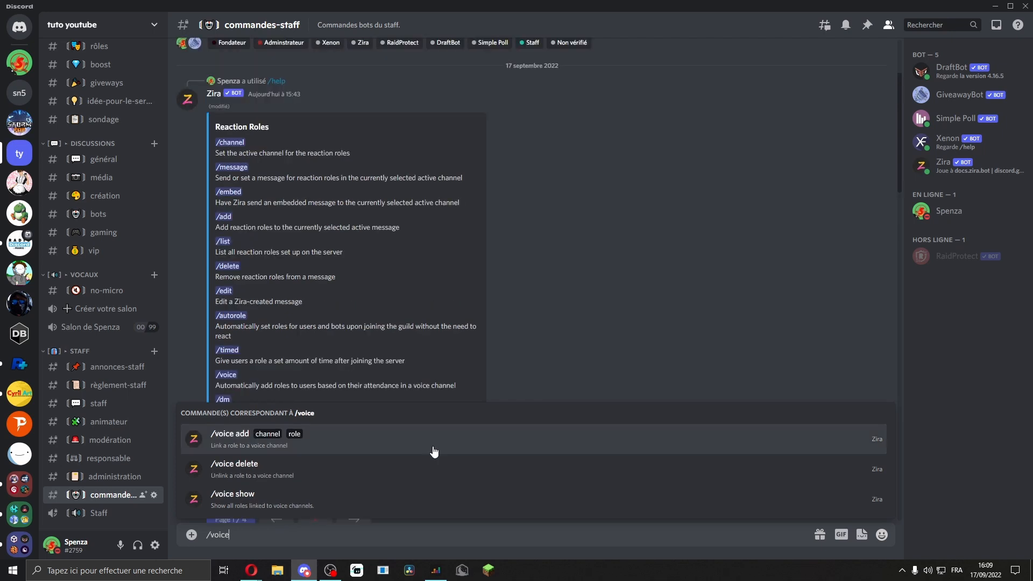
{"action": "left_click", "coordinate": [434, 451]}
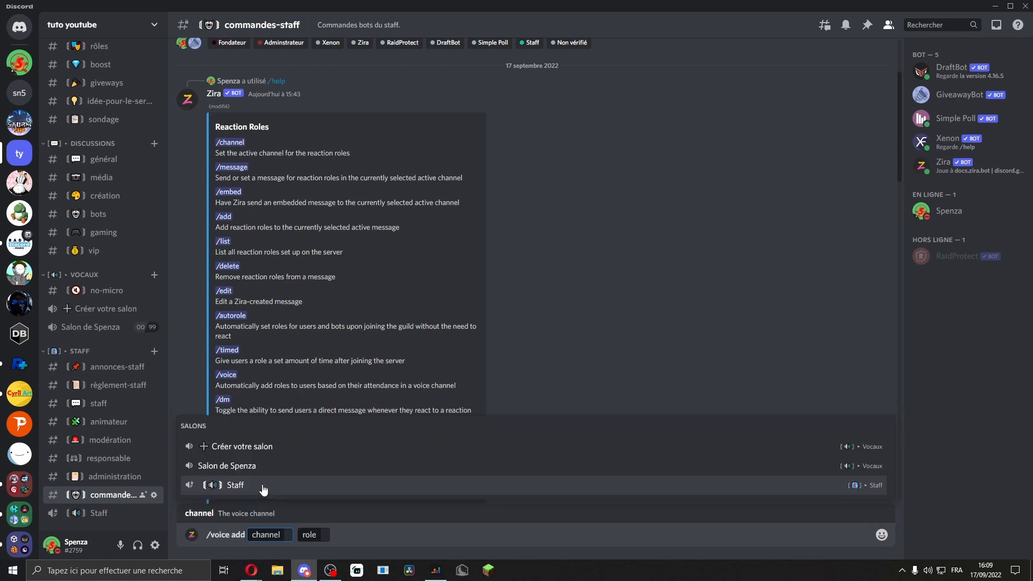
{"action": "left_click", "coordinate": [264, 489]}
{"action": "type", "text": "@sta"}
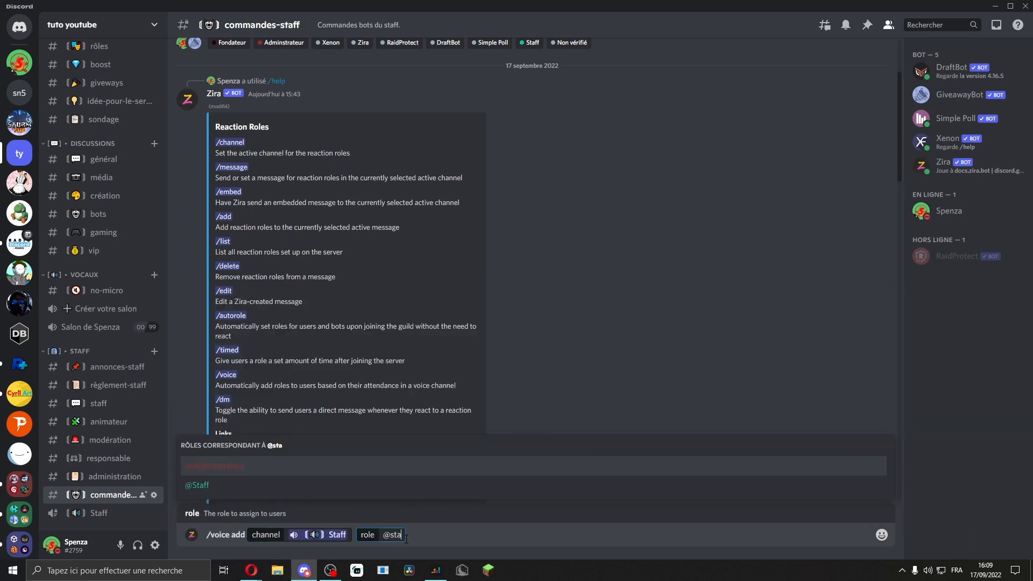
{"action": "left_click", "coordinate": [240, 485]}
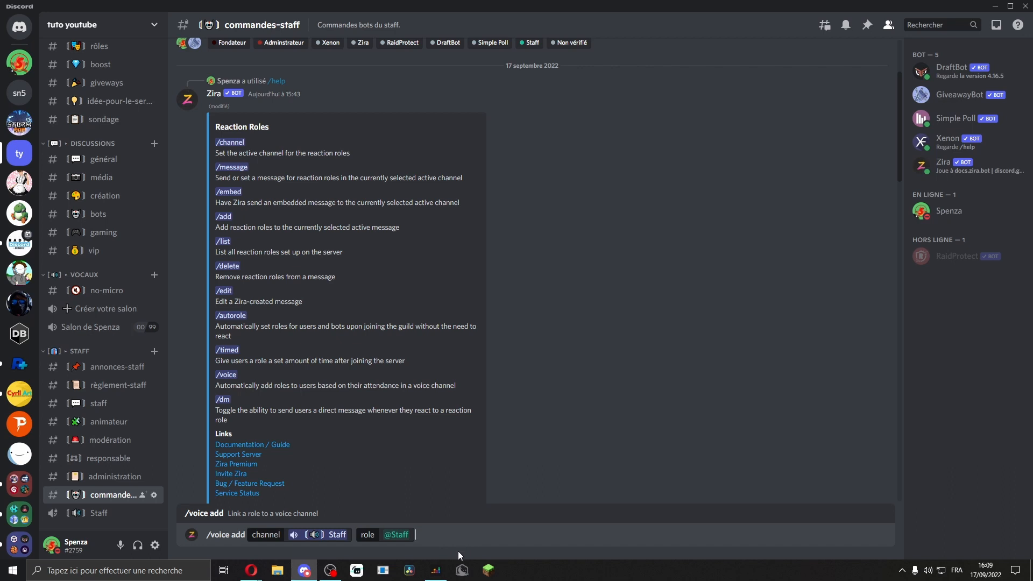
{"action": "key", "text": "Return"}
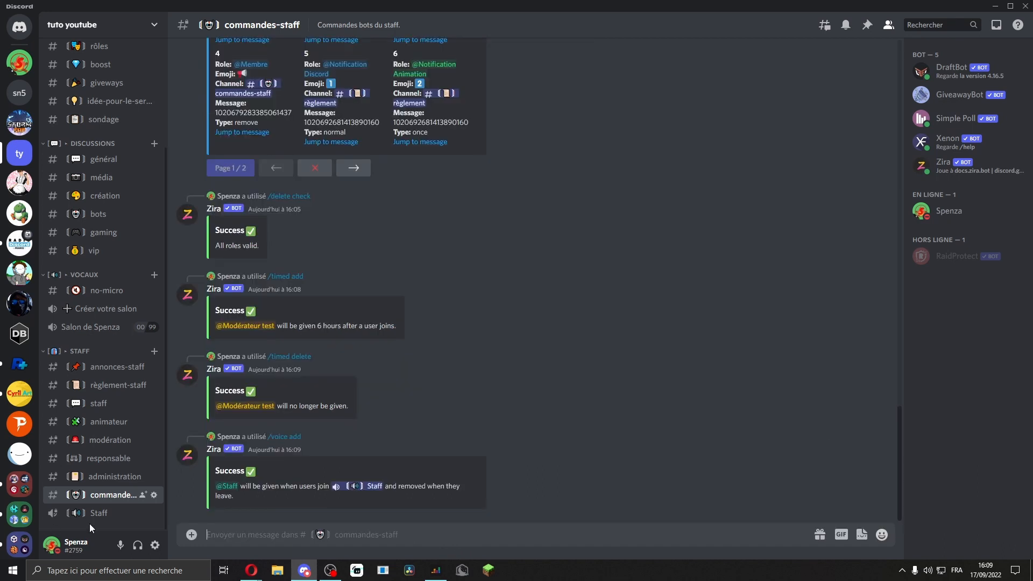
{"action": "left_click", "coordinate": [101, 516]}
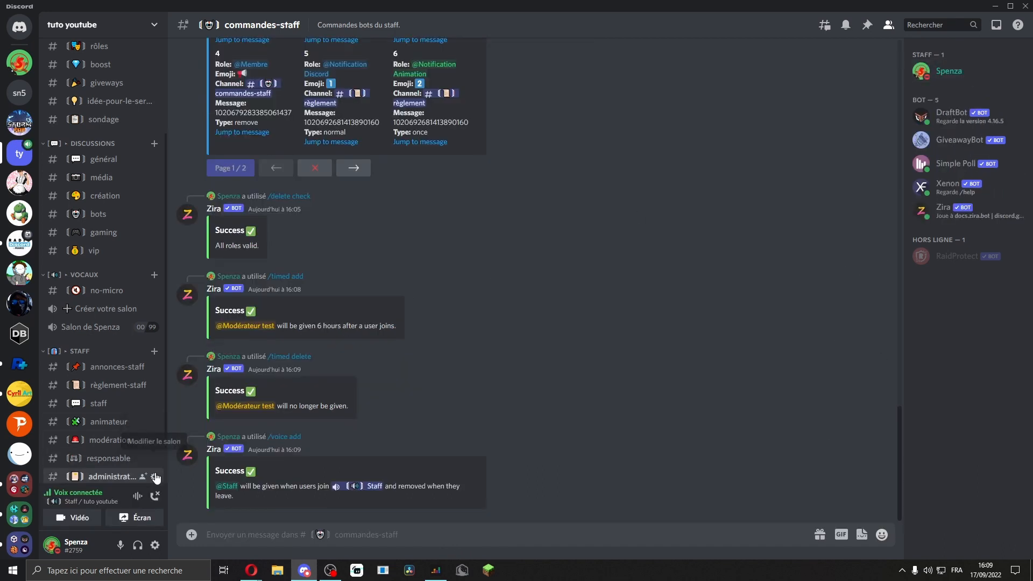
{"action": "left_click", "coordinate": [156, 497]}
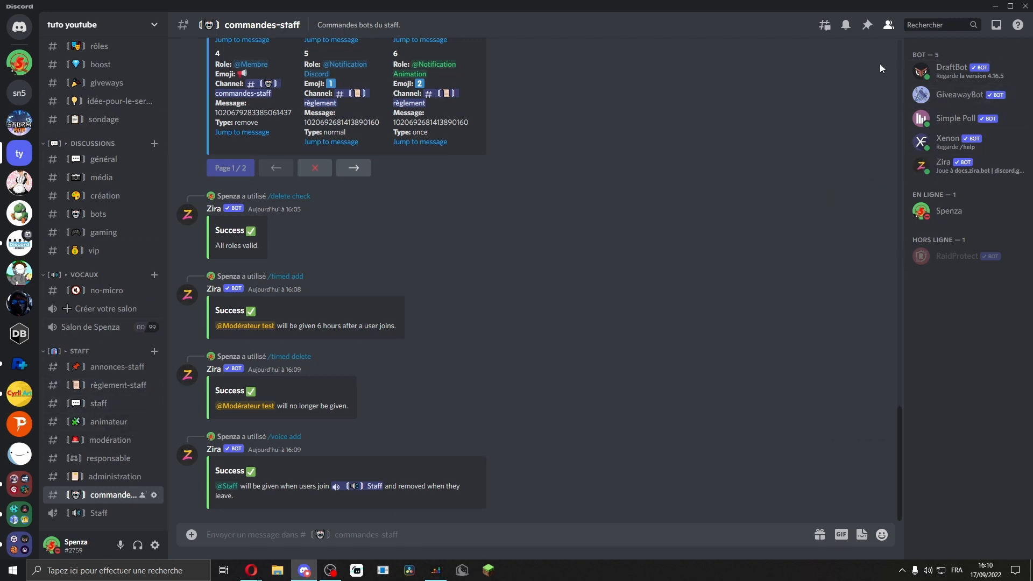
Enter the /dm command in commandes-staff without sending it and look through the server's channels
{"action": "left_click", "coordinate": [256, 538]}
{"action": "type", "text": "/dm"}
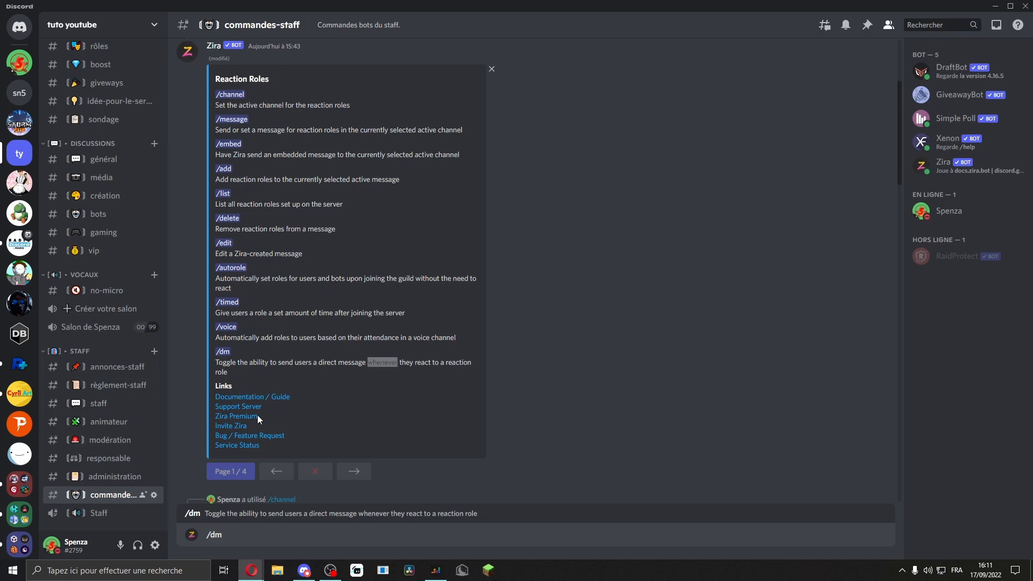
{"action": "scroll", "coordinate": [69, 356], "scroll_direction": "up", "scroll_amount": 3}
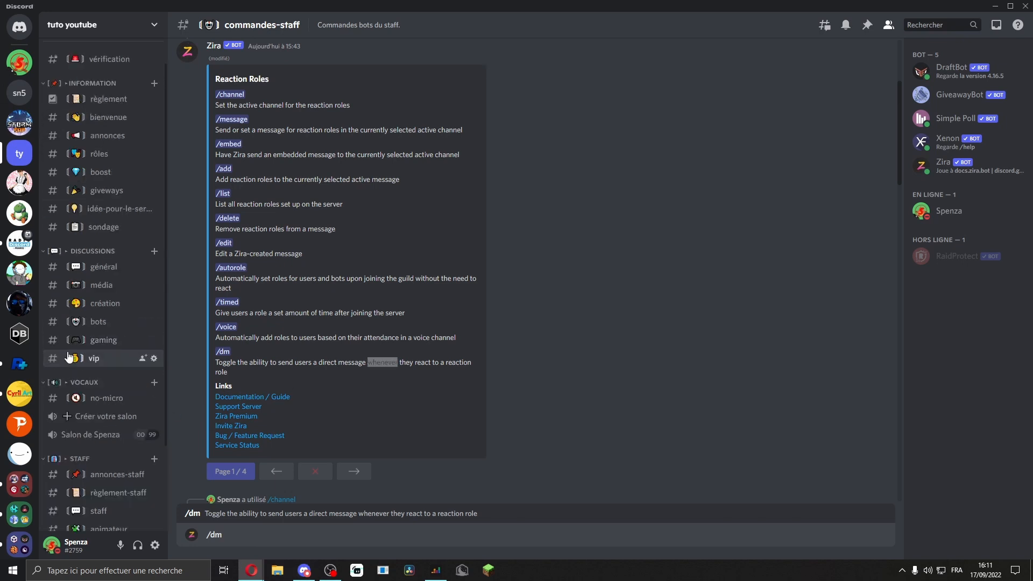